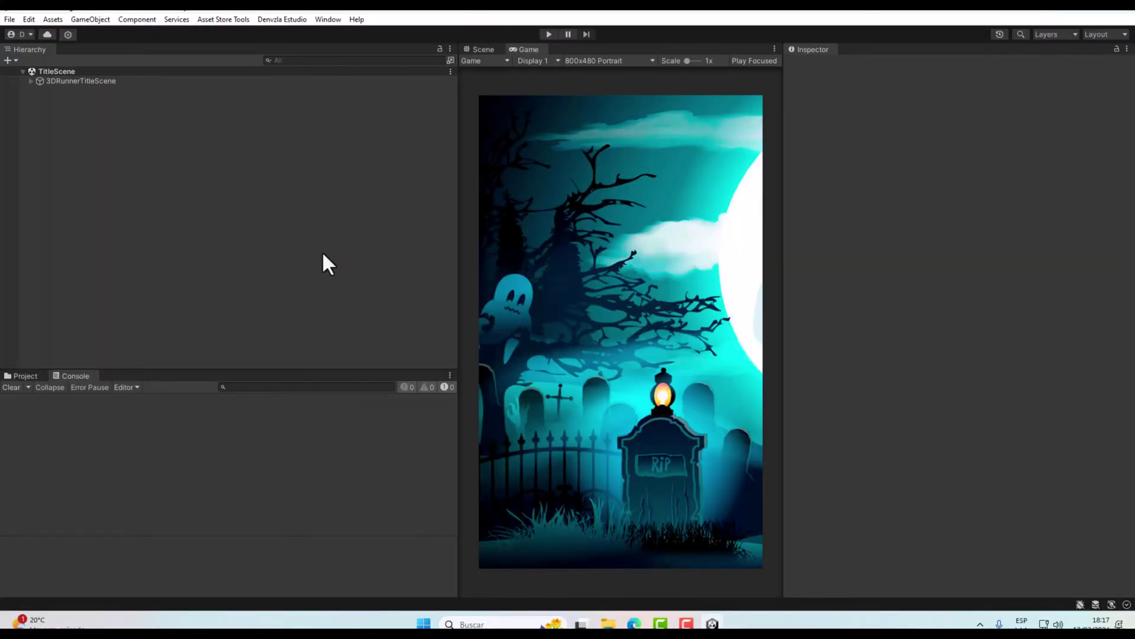
Show 3DRunnerTitleScene's ADS Manager settings and select the Android ads ID 5574755.
click(54, 83)
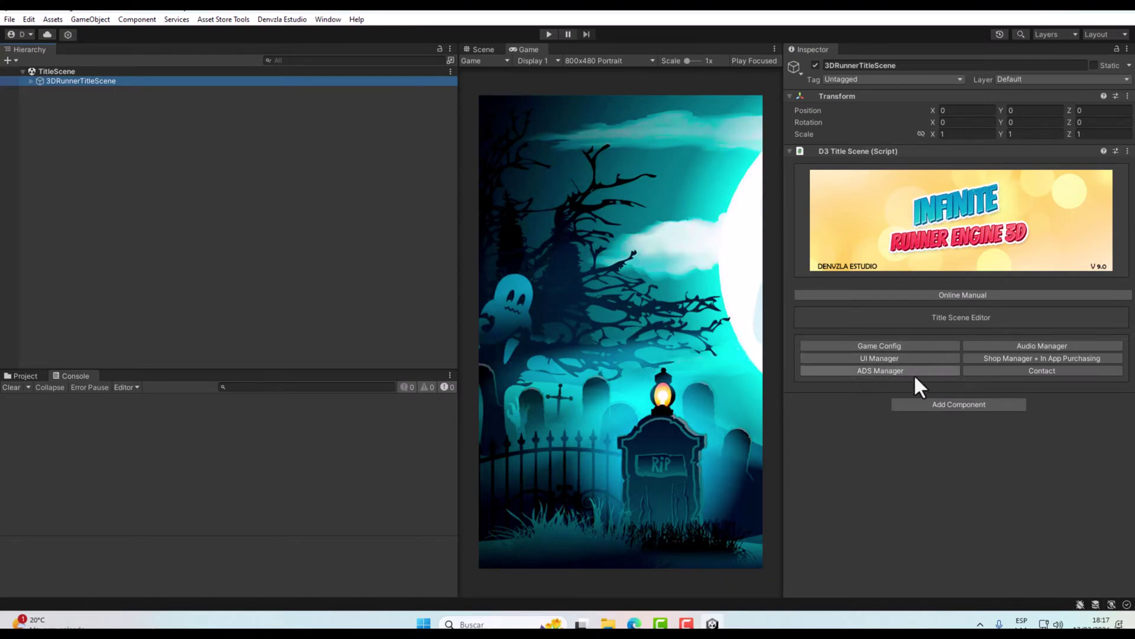
click(872, 372)
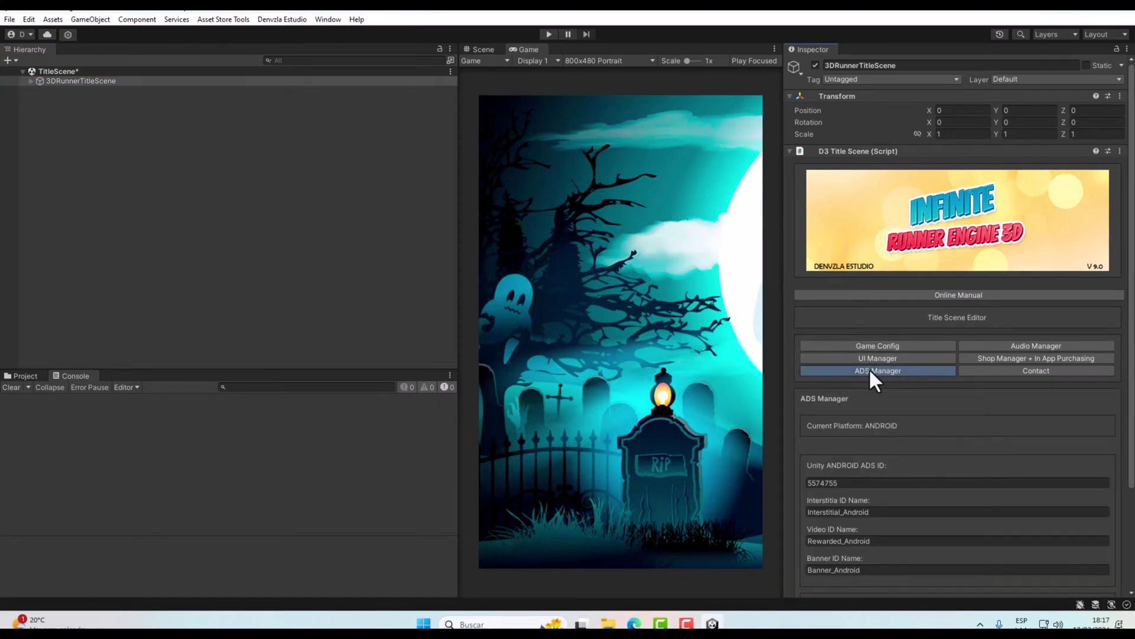
scroll(1085, 326, down, 5)
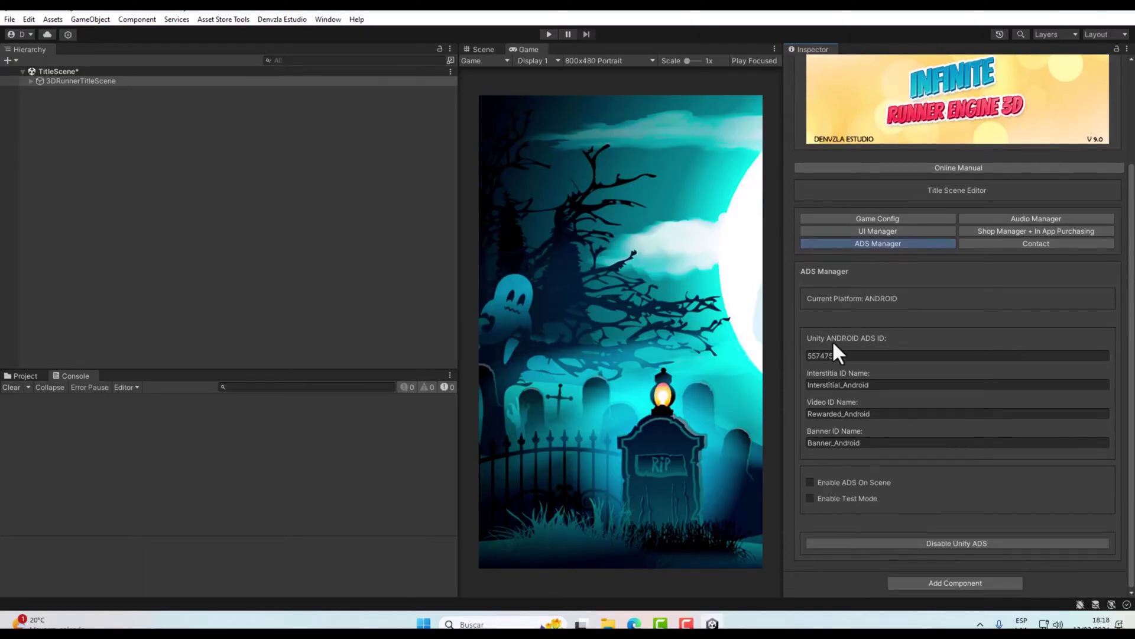
click(844, 354)
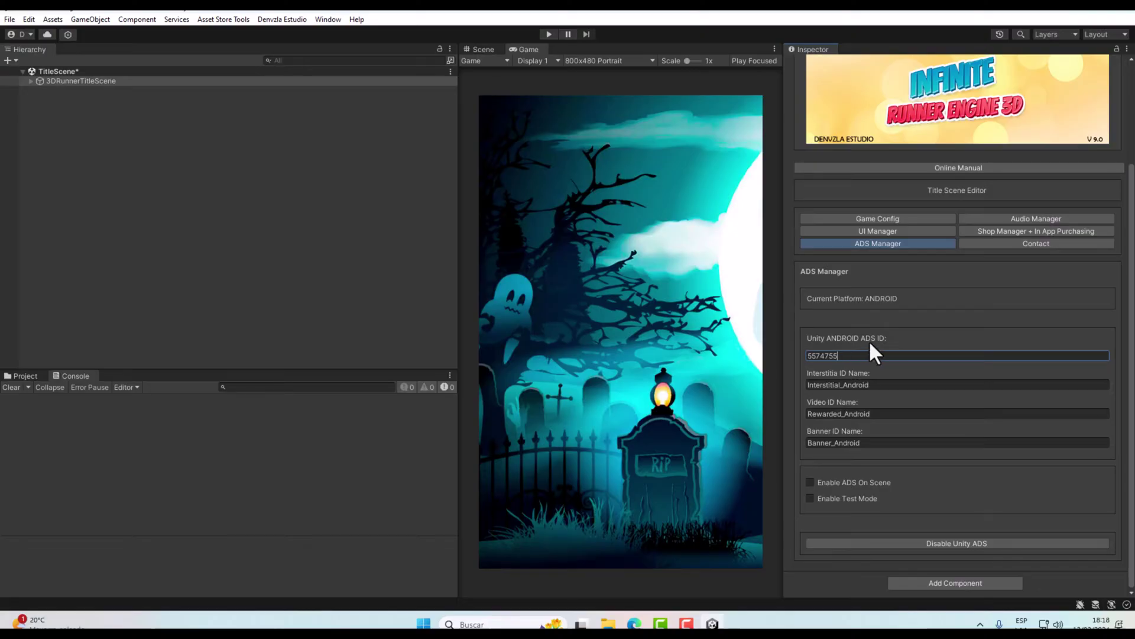
drag(861, 355, 805, 356)
click(178, 19)
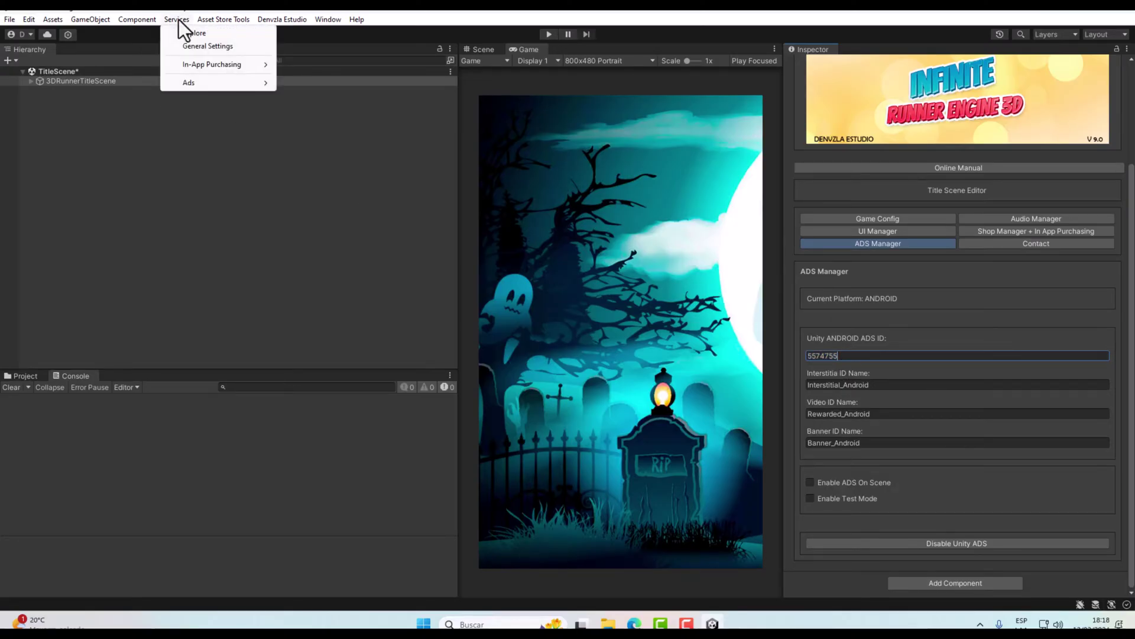
Compare the project's Ads Game Id with the ADS Manager ID, then open the Unity Cloud dashboard.
mouse_move(177, 82)
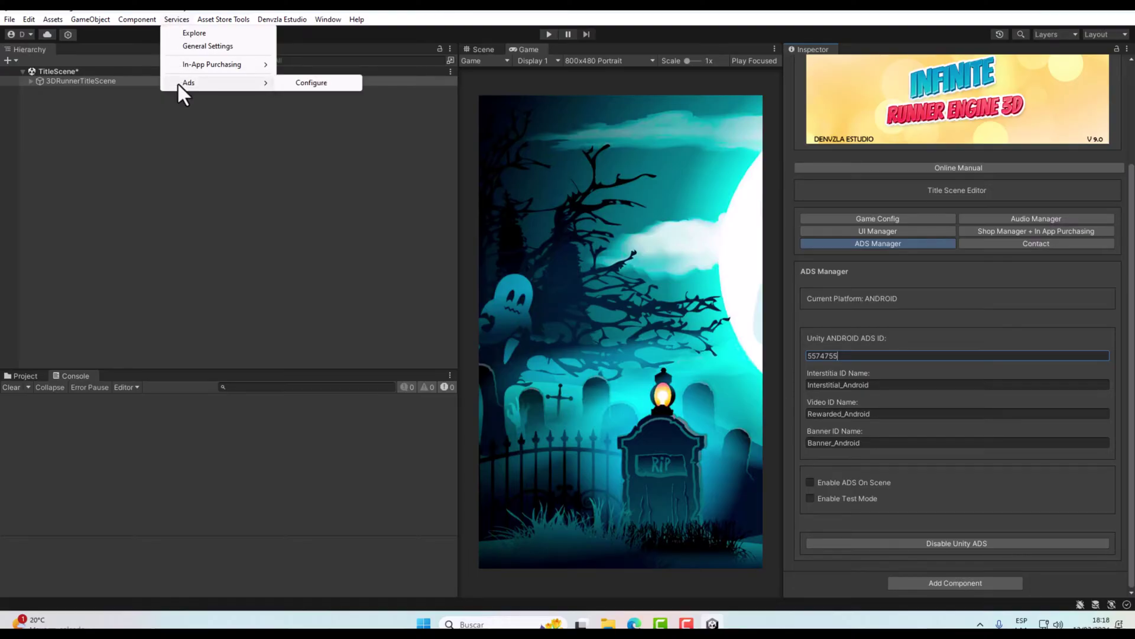
click(298, 82)
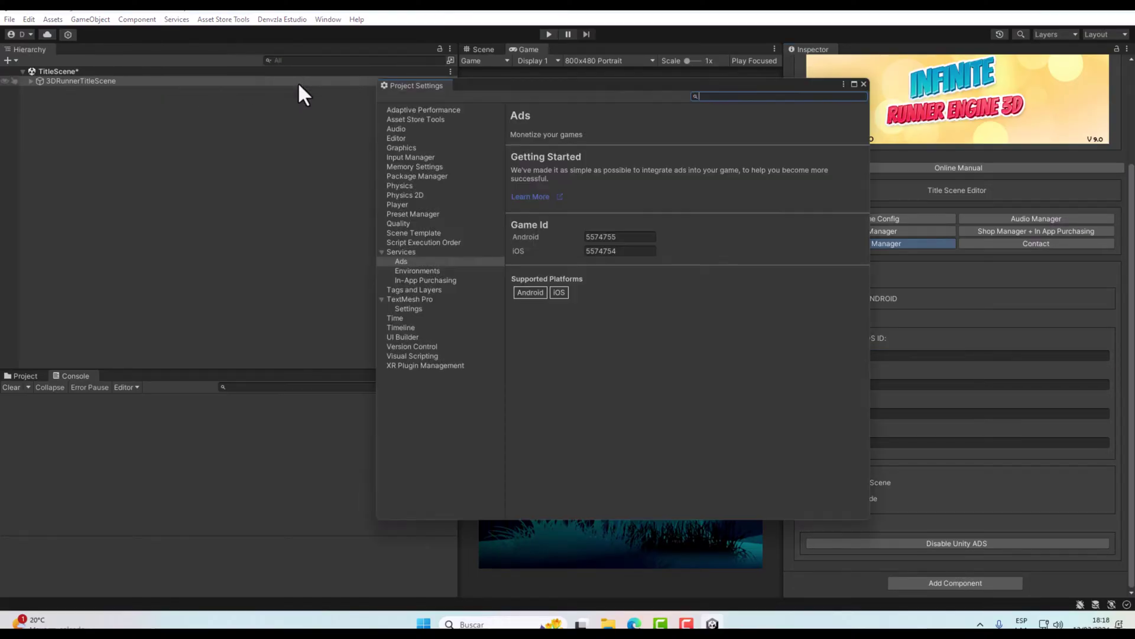
drag(507, 88, 228, 146)
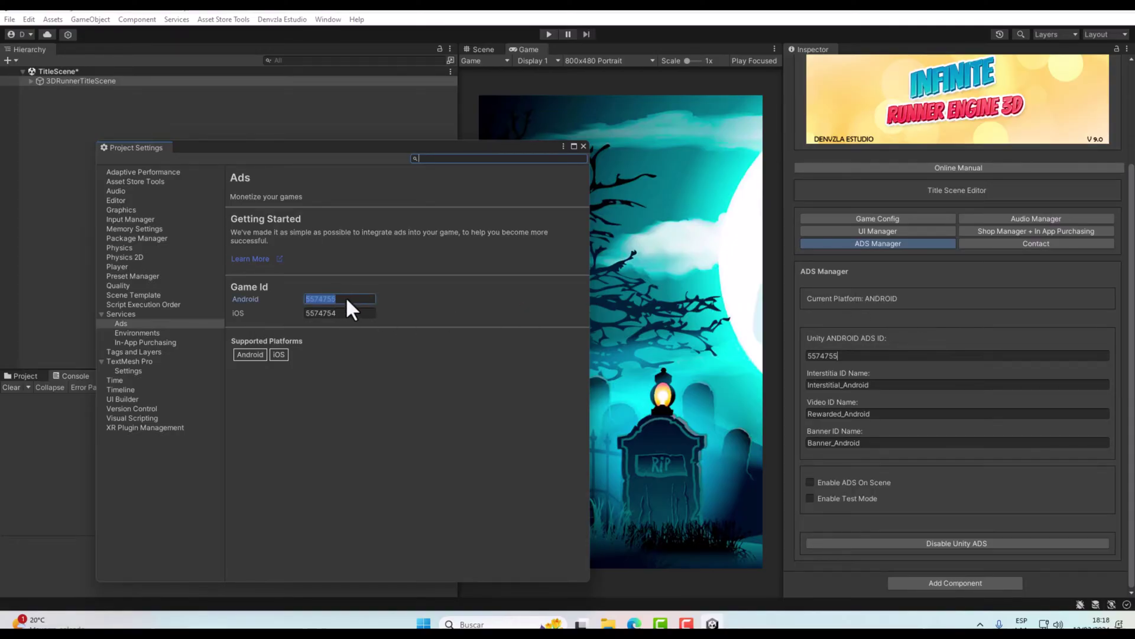
click(850, 356)
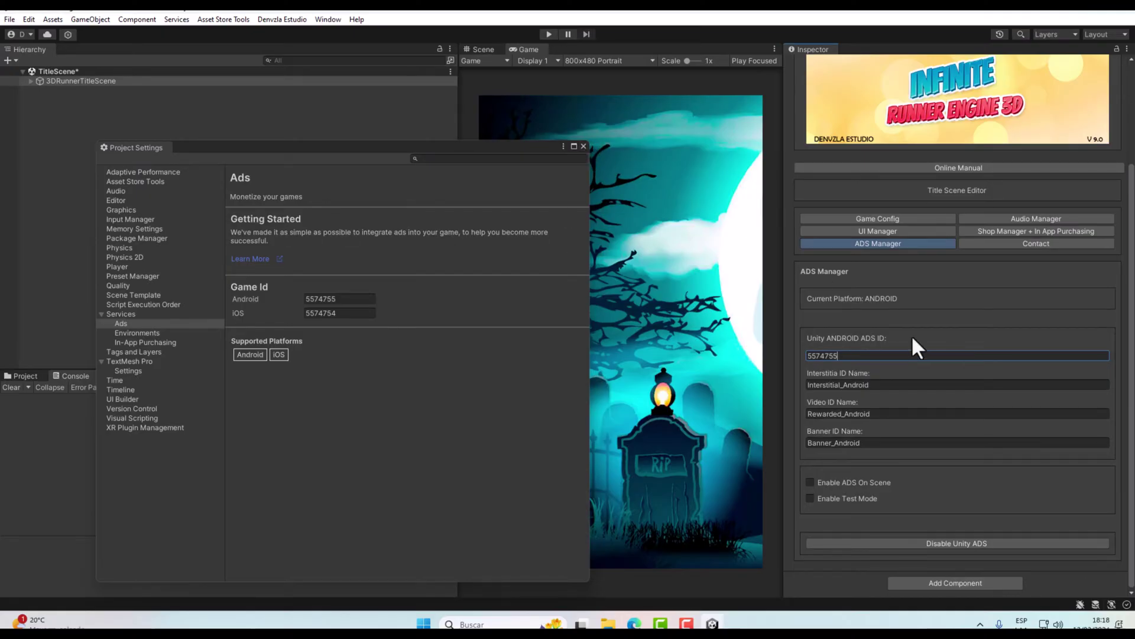
click(884, 386)
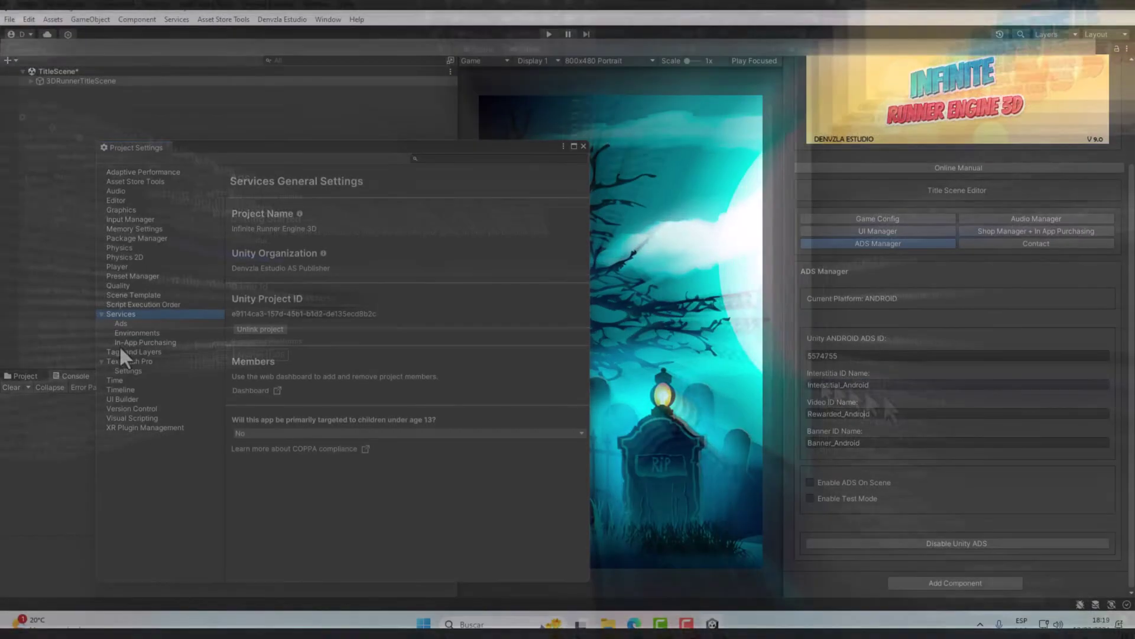
click(117, 343)
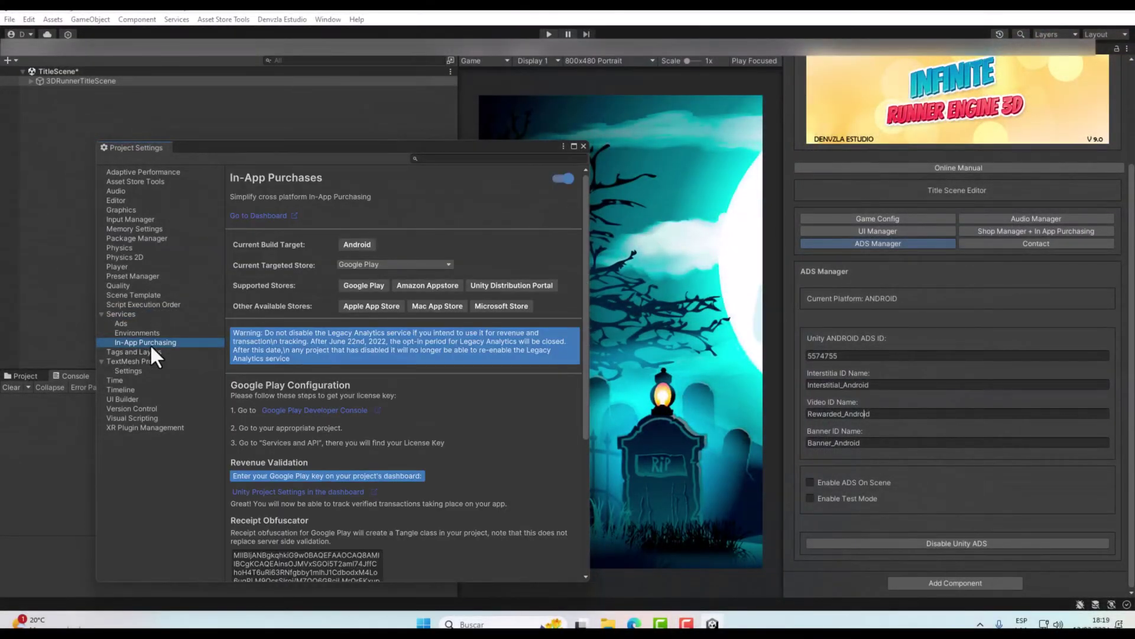
click(276, 218)
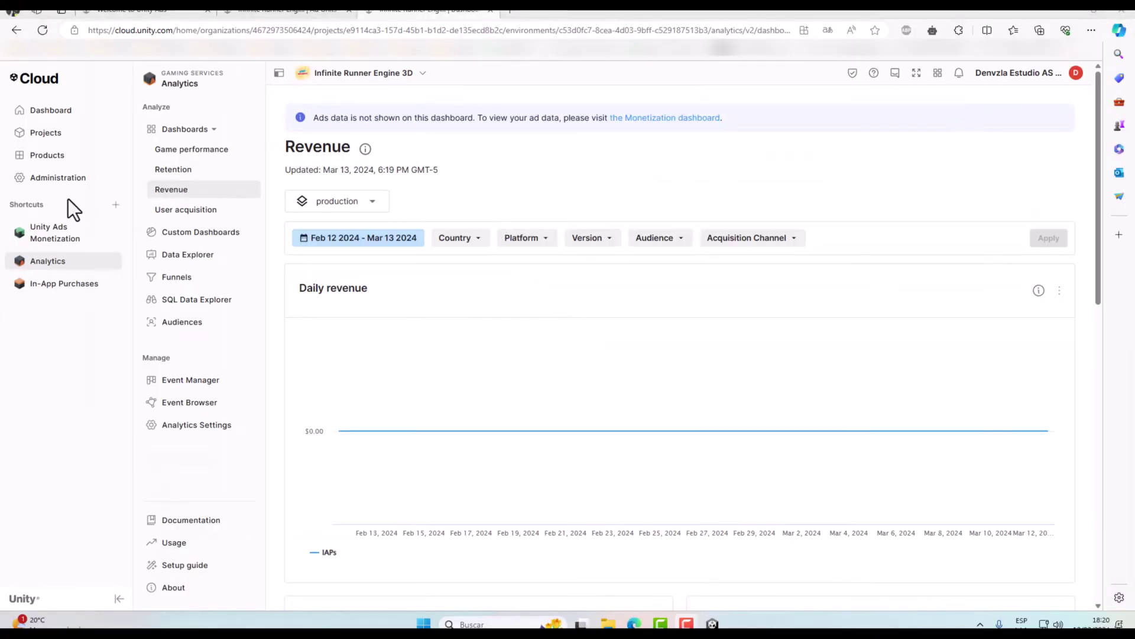
List the Unity Ads ad units in Unity Cloud and copy the Banner_Android ad unit ID.
click(51, 244)
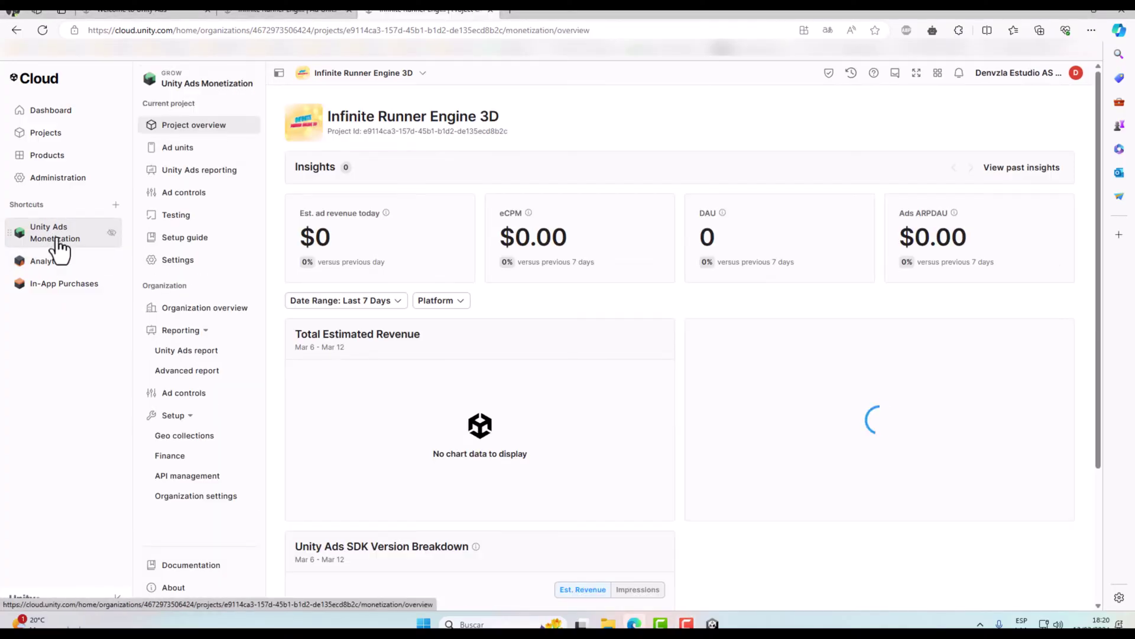
click(182, 153)
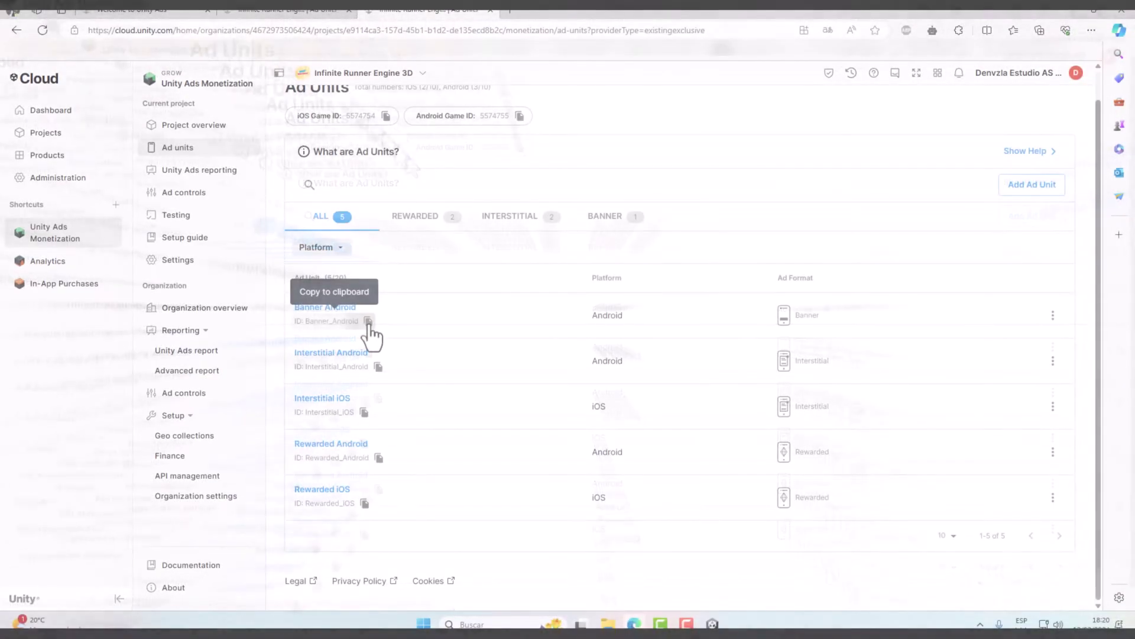
click(368, 323)
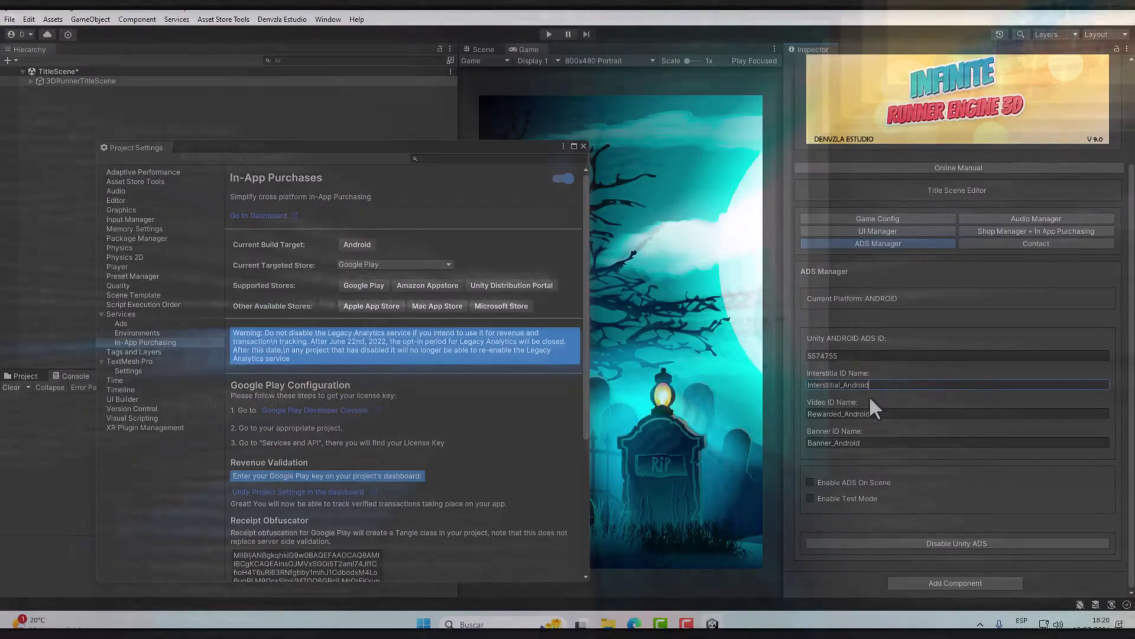
click(872, 414)
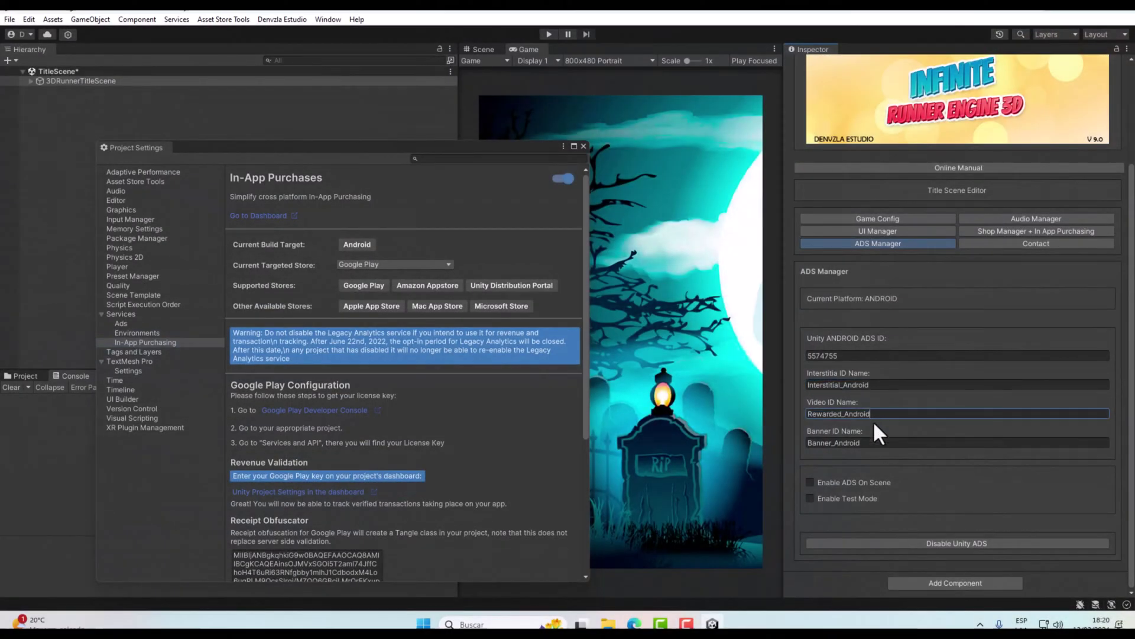
Check the Banner_Android, Rewarded_Android and Interstitial_Android unit names, then close Project Settings.
click(867, 443)
click(887, 415)
click(880, 388)
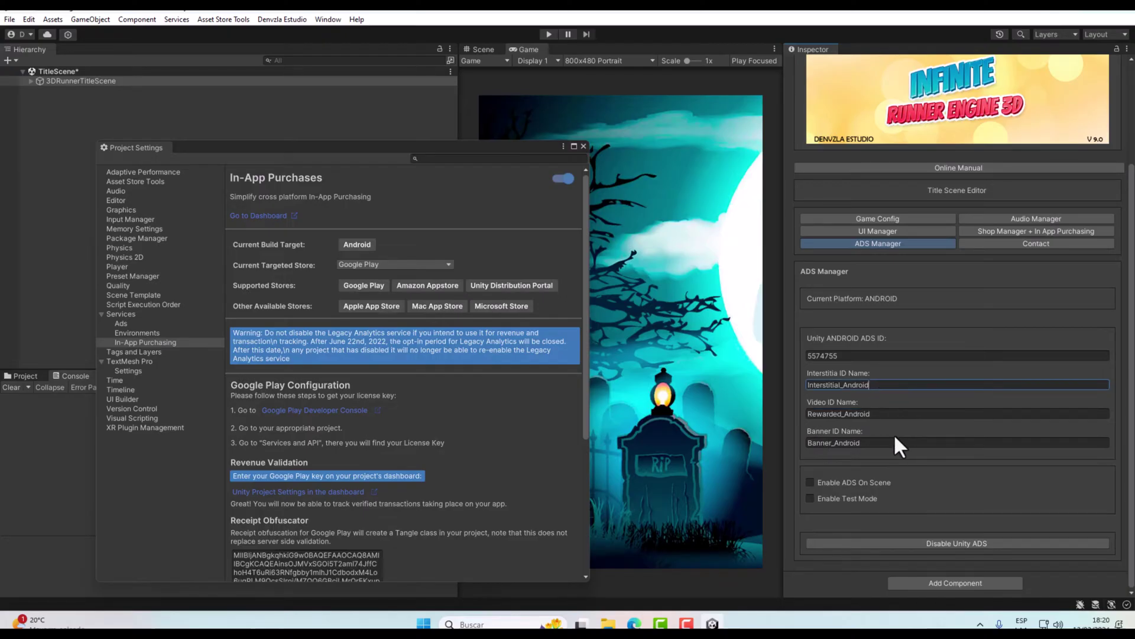
click(584, 147)
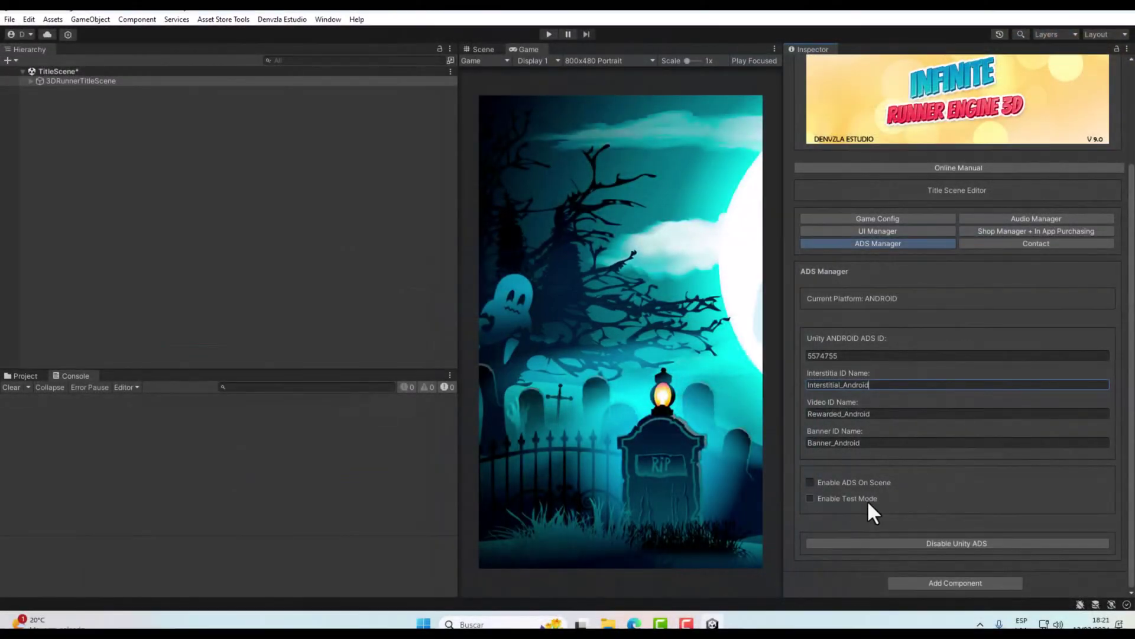
Tick Enable ADS On Scene and Enable Test Mode in the ADS Manager.
click(811, 482)
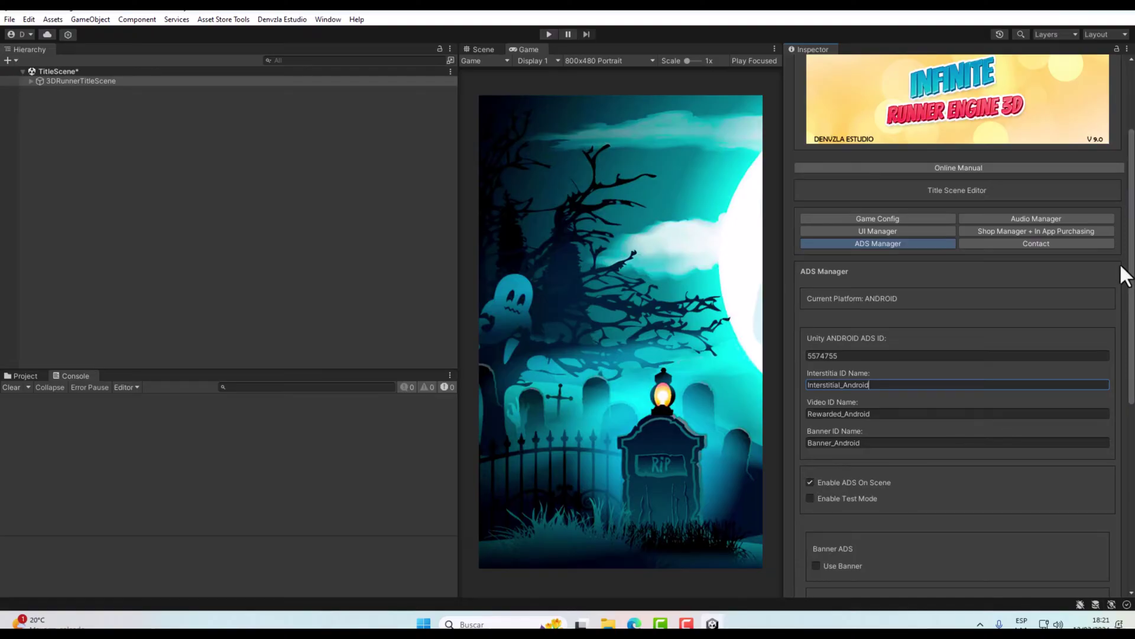
scroll(958, 326, down, 5)
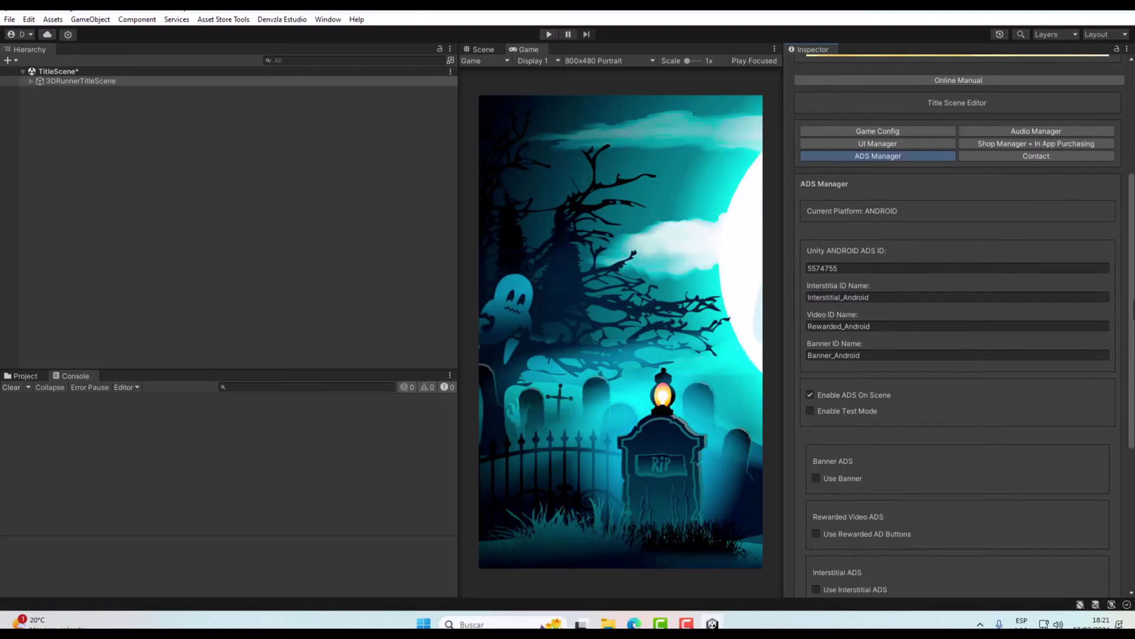
scroll(1129, 337, down, 3)
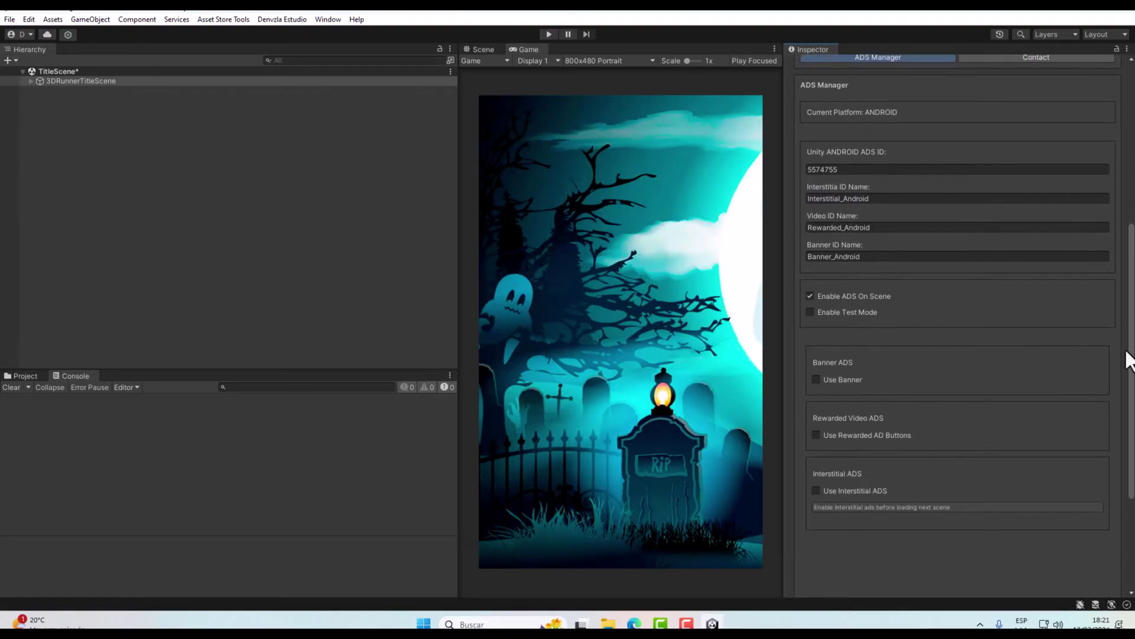
click(817, 314)
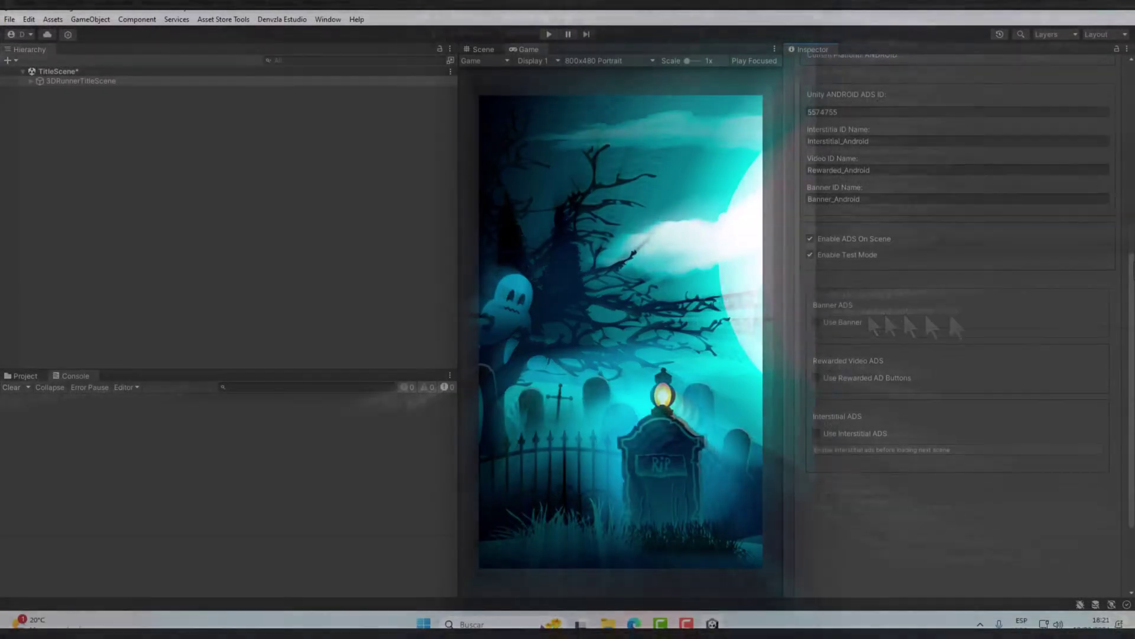
Enable banner ads at BOTTOM_CENTER and run the title scene to test the banner.
click(816, 308)
scroll(868, 301, down, 1)
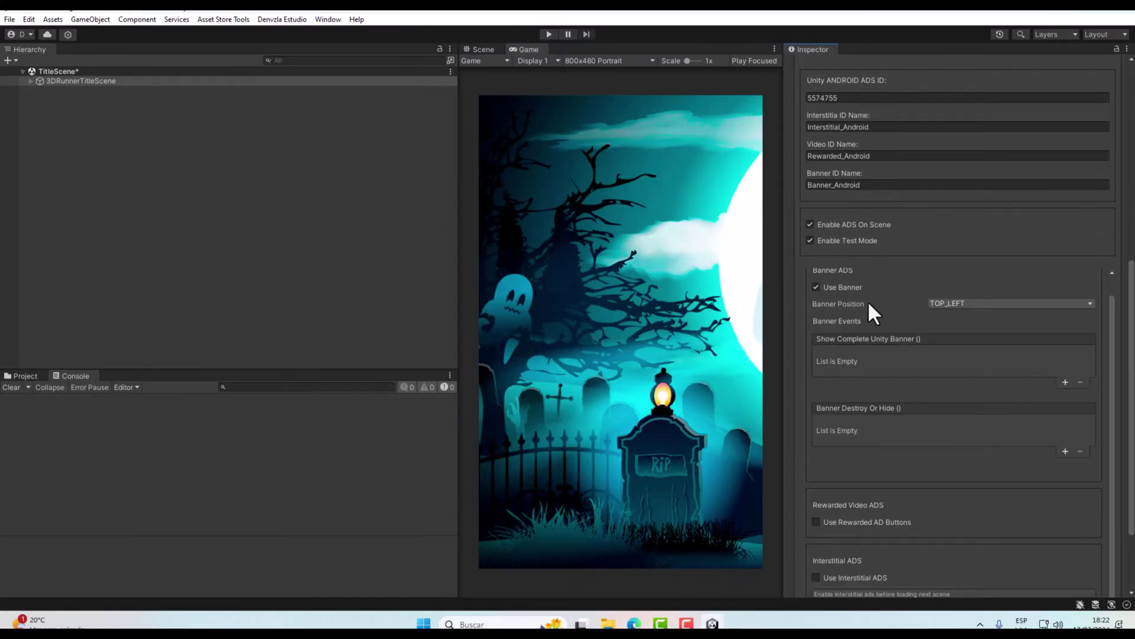
scroll(1093, 334, down, 2)
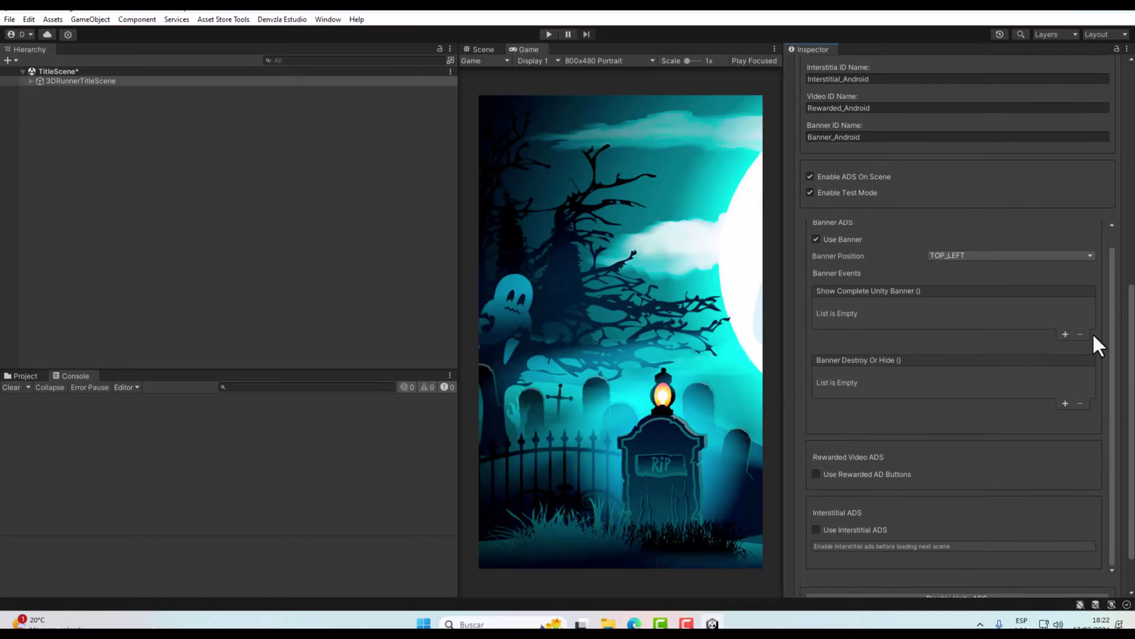
click(962, 260)
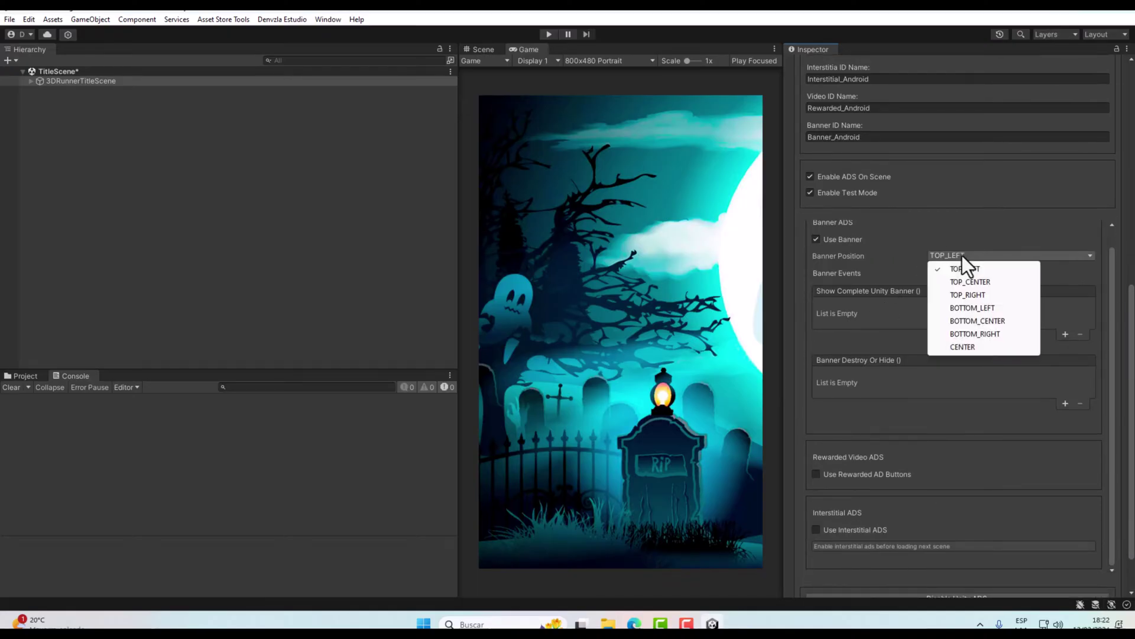
click(960, 321)
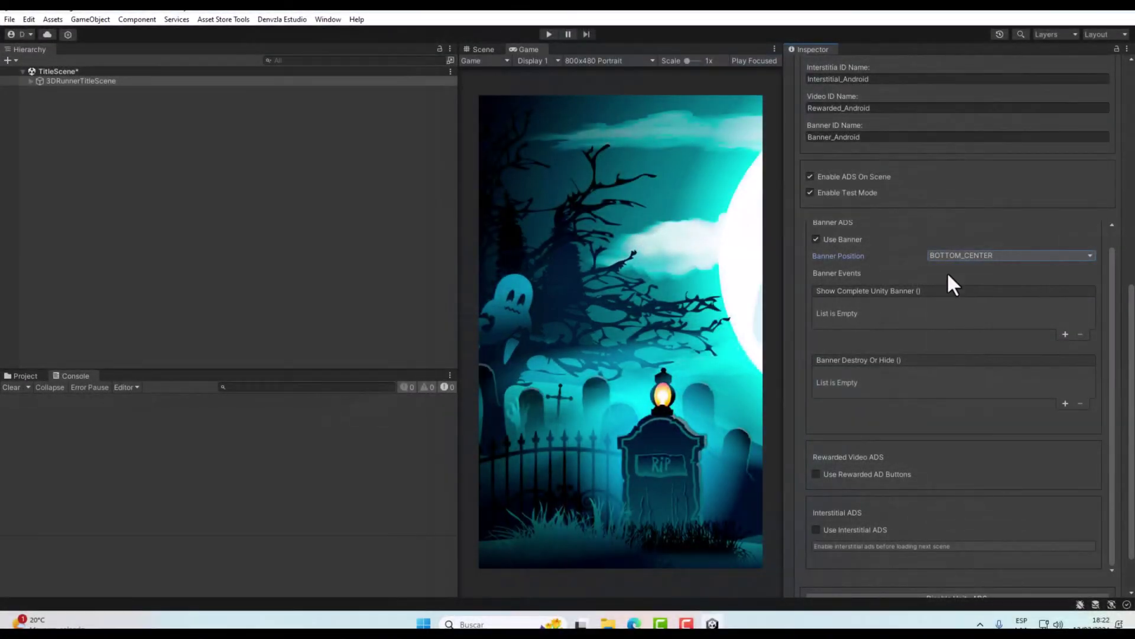
click(549, 33)
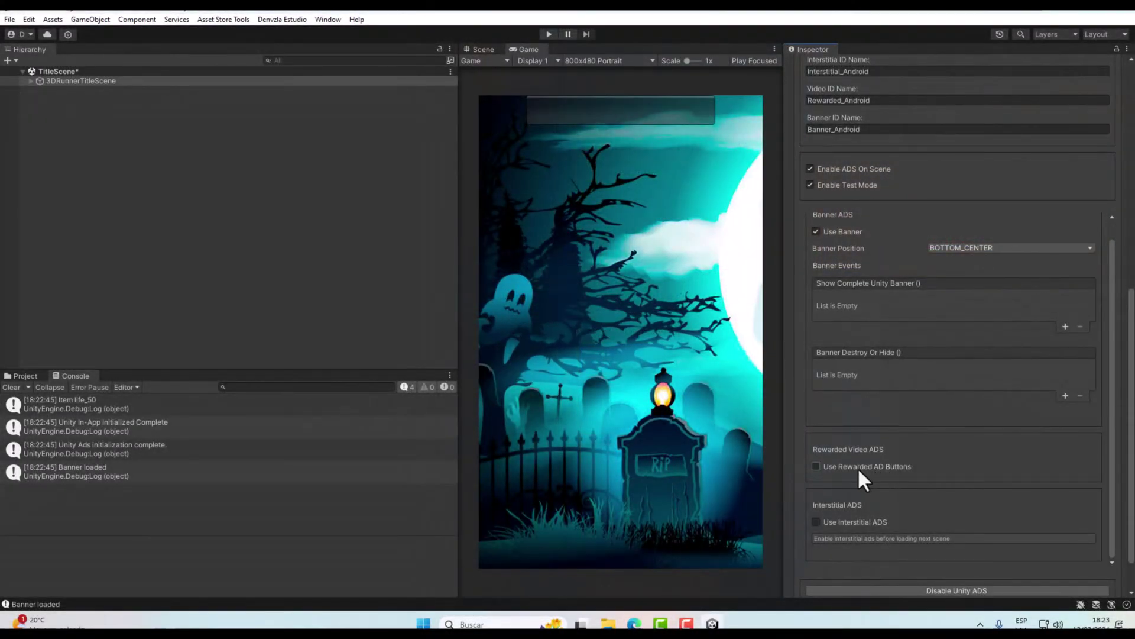
Turn on Use Rewarded AD Buttons and scroll through the AD Button list.
click(822, 467)
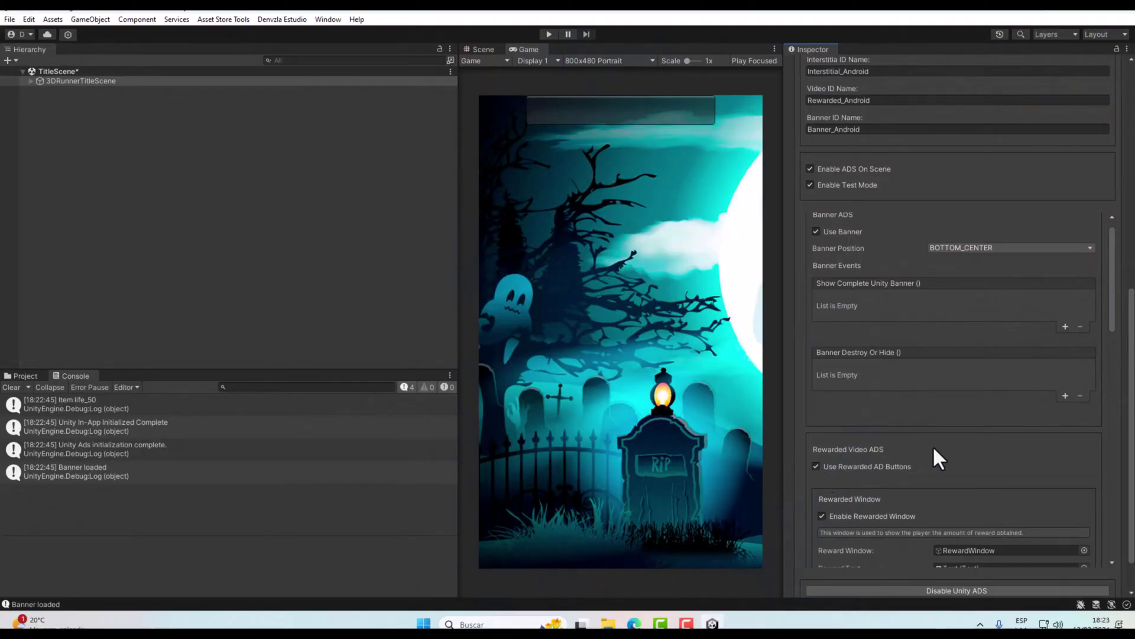
scroll(1124, 355, down, 3)
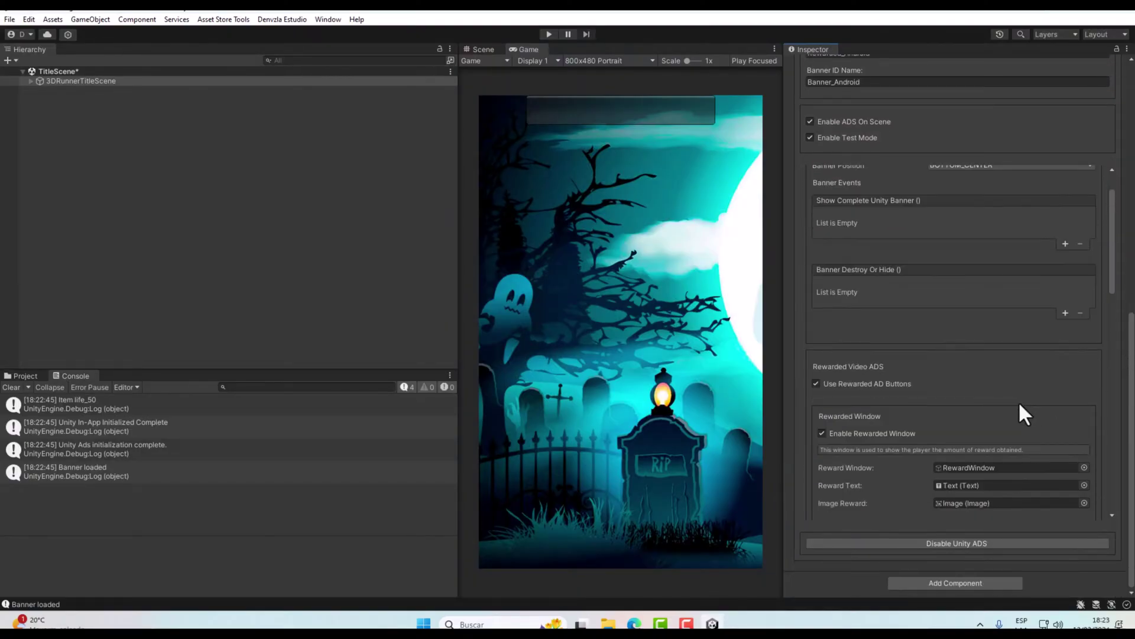
scroll(1020, 405, down, 6)
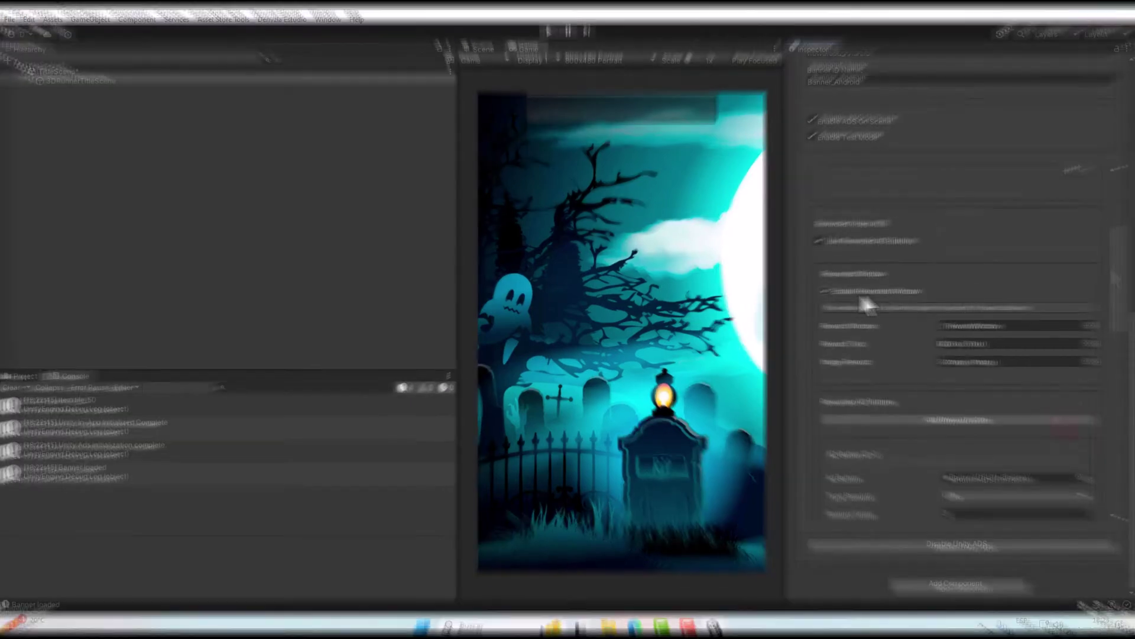
drag(1110, 234, 1106, 279)
click(898, 255)
scroll(987, 323, down, 3)
scroll(988, 322, down, 10)
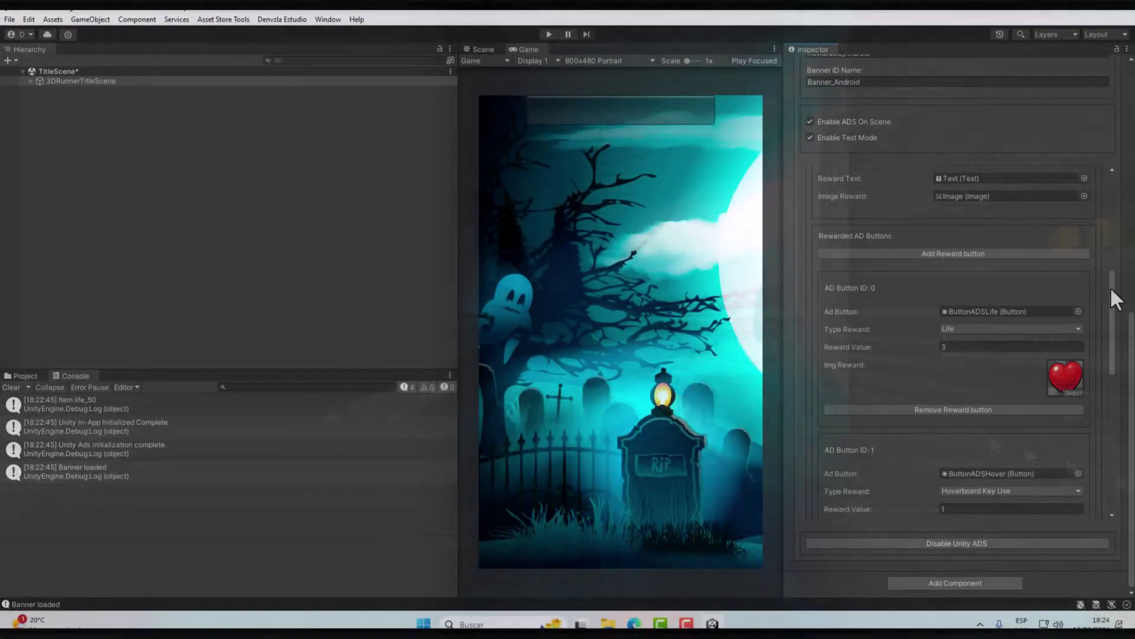
drag(1110, 286, 1110, 295)
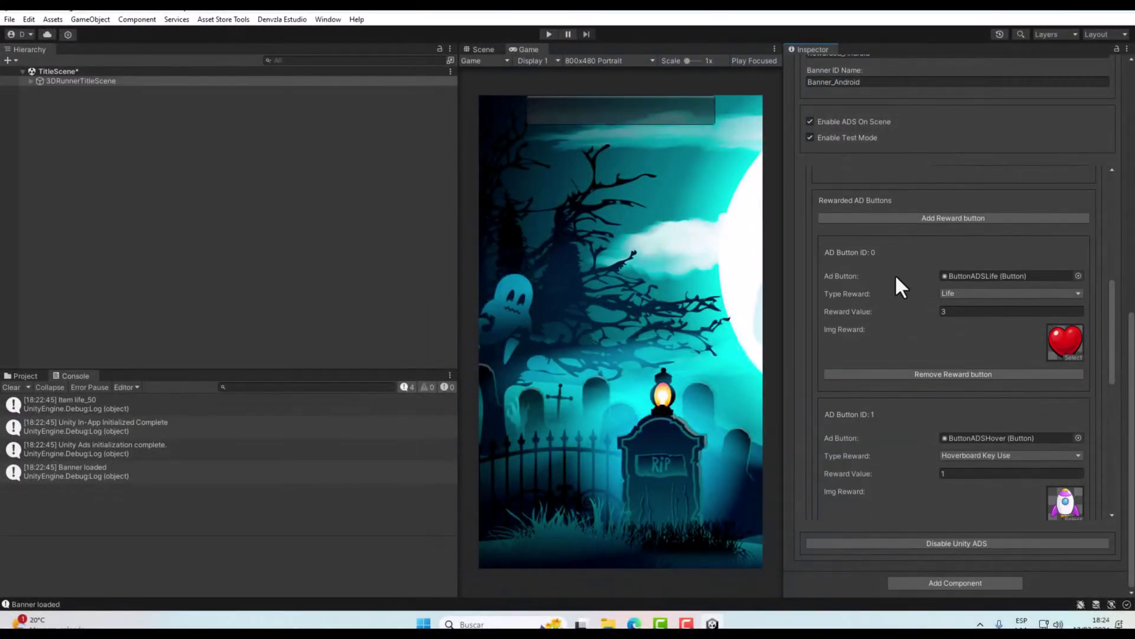
scroll(972, 294, down, 3)
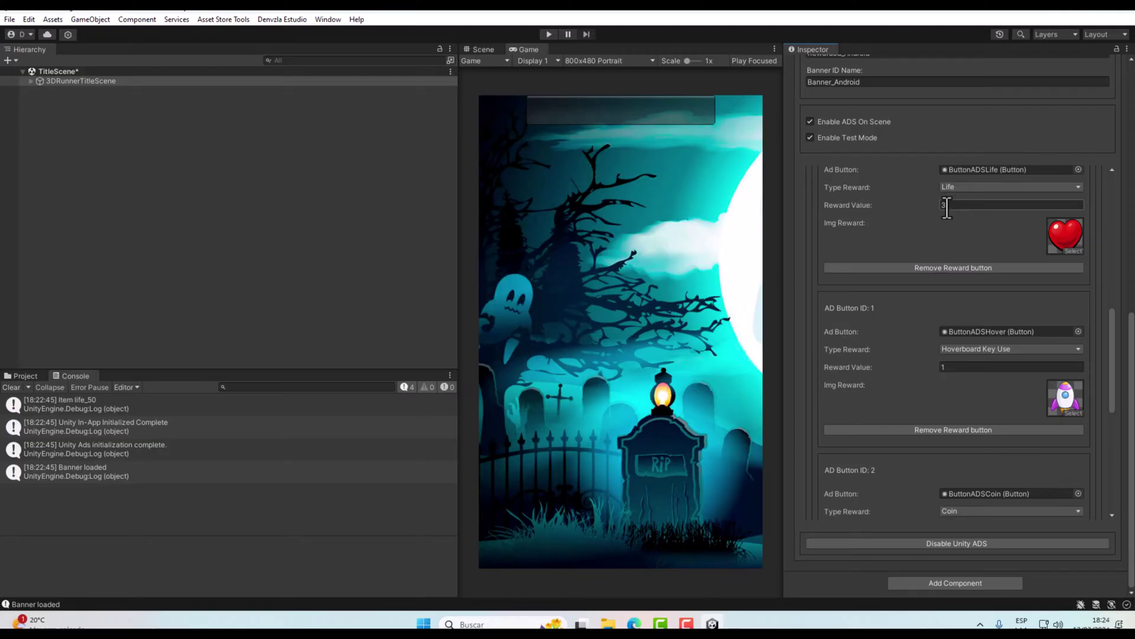
scroll(887, 213, up, 2)
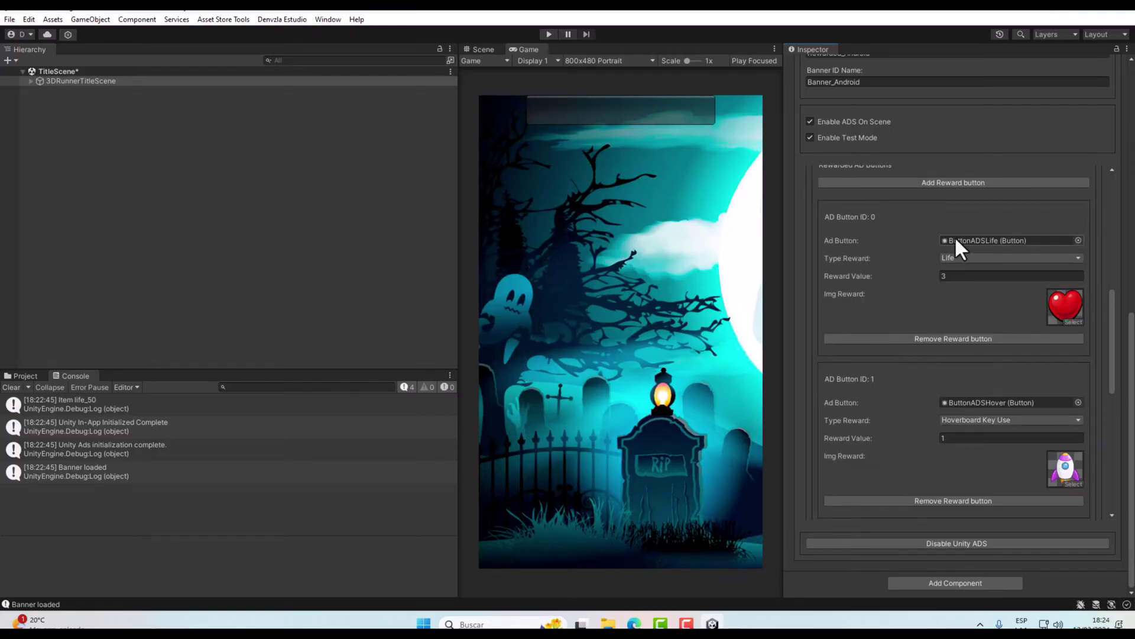
Review the Life ad button and keep Hoverboard Key Use as the hover button's reward.
click(955, 237)
click(955, 256)
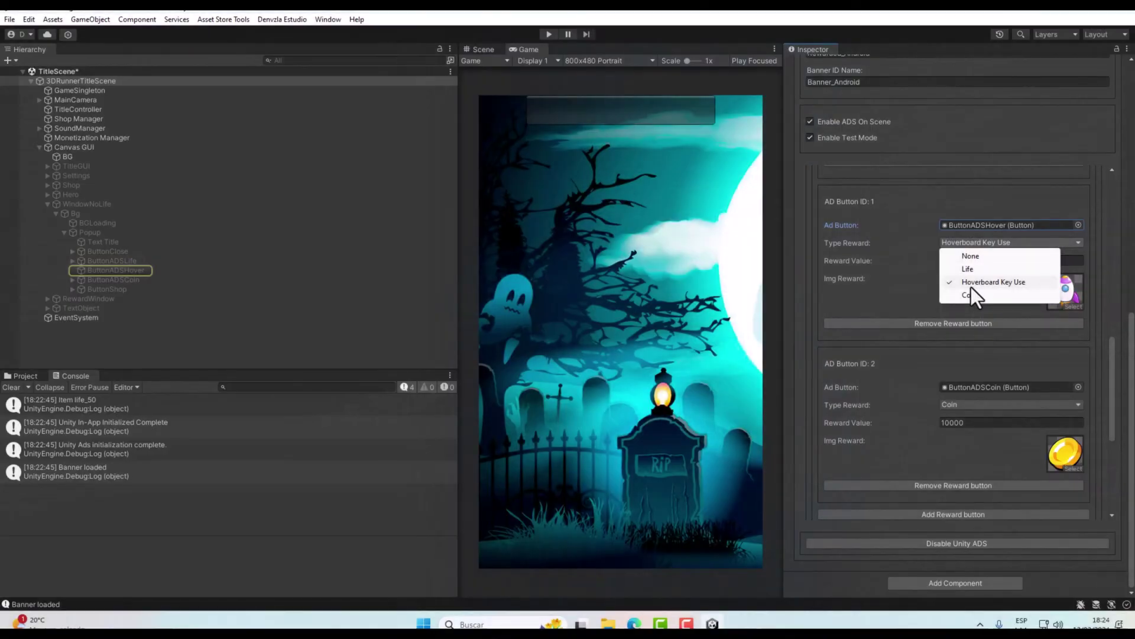
click(895, 283)
click(961, 243)
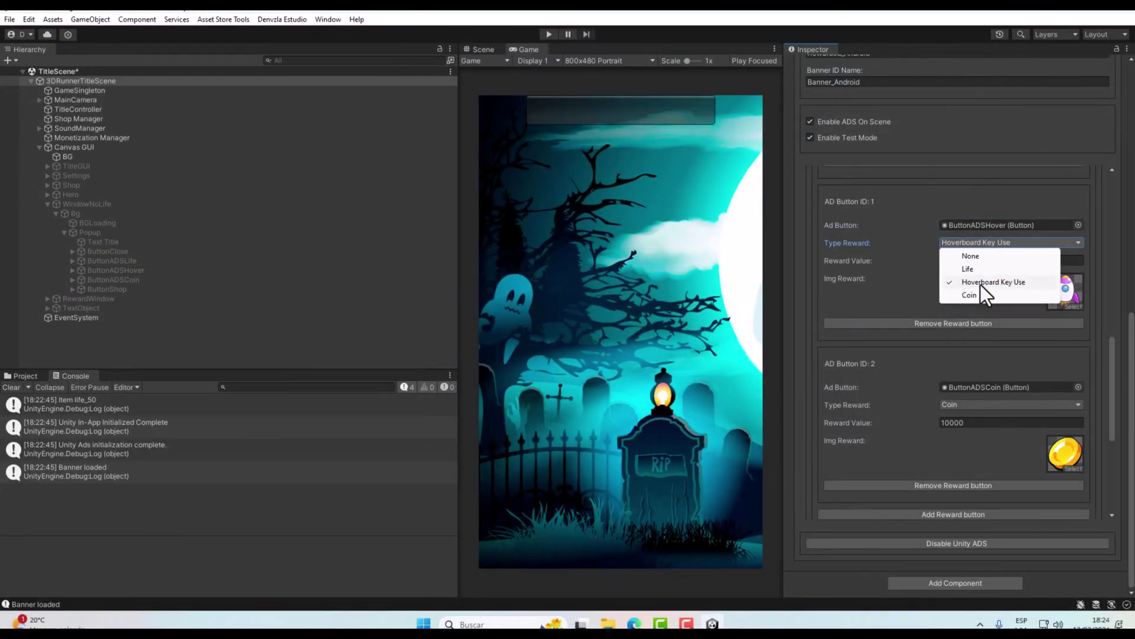
click(868, 279)
scroll(940, 280, down, 3)
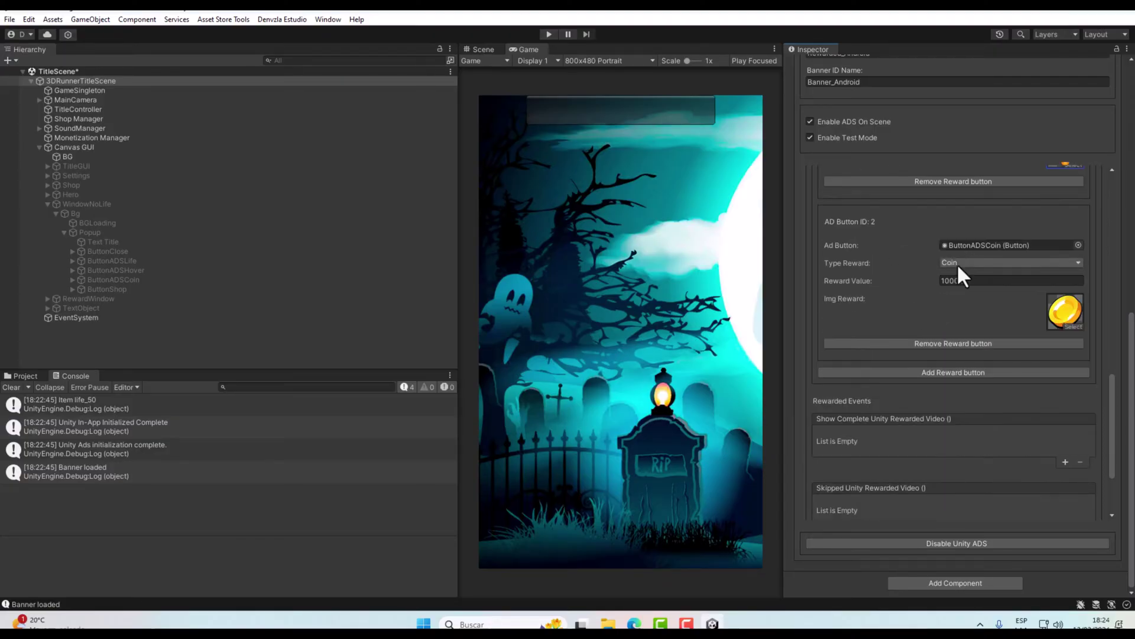
Keep Coin as the coin ad button's reward type, worth 10000.
click(961, 264)
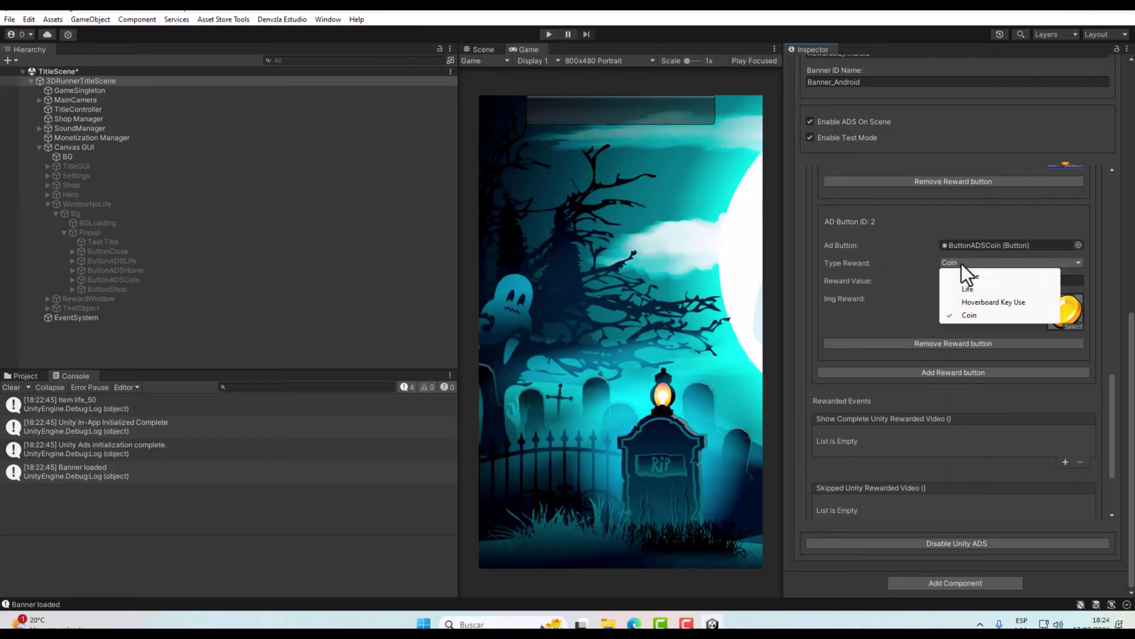
click(964, 315)
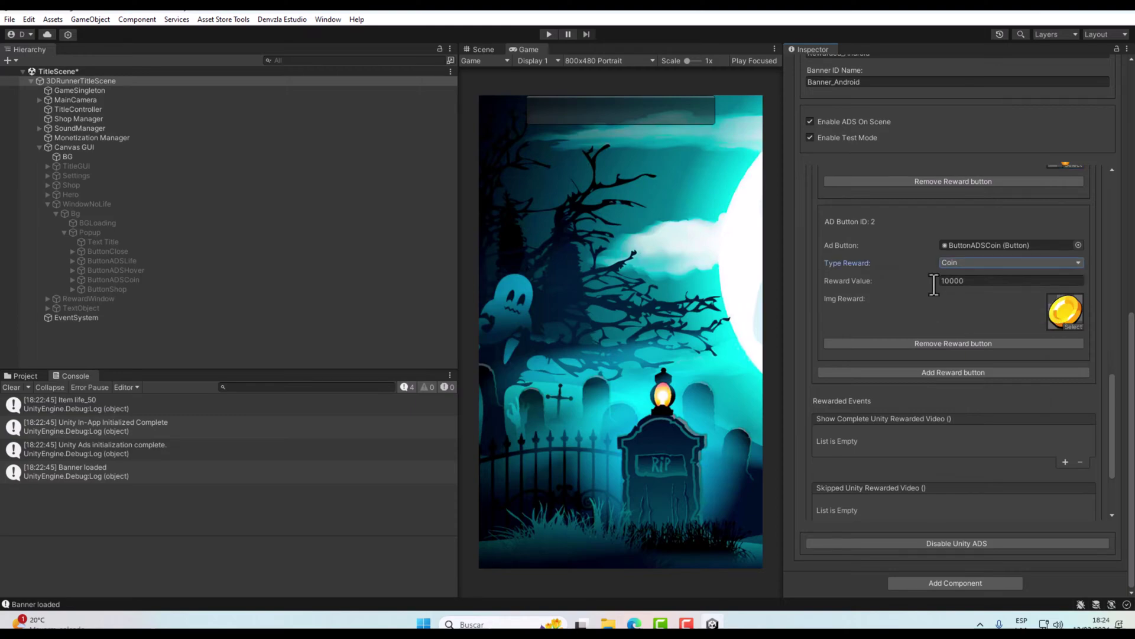
scroll(959, 296, up, 3)
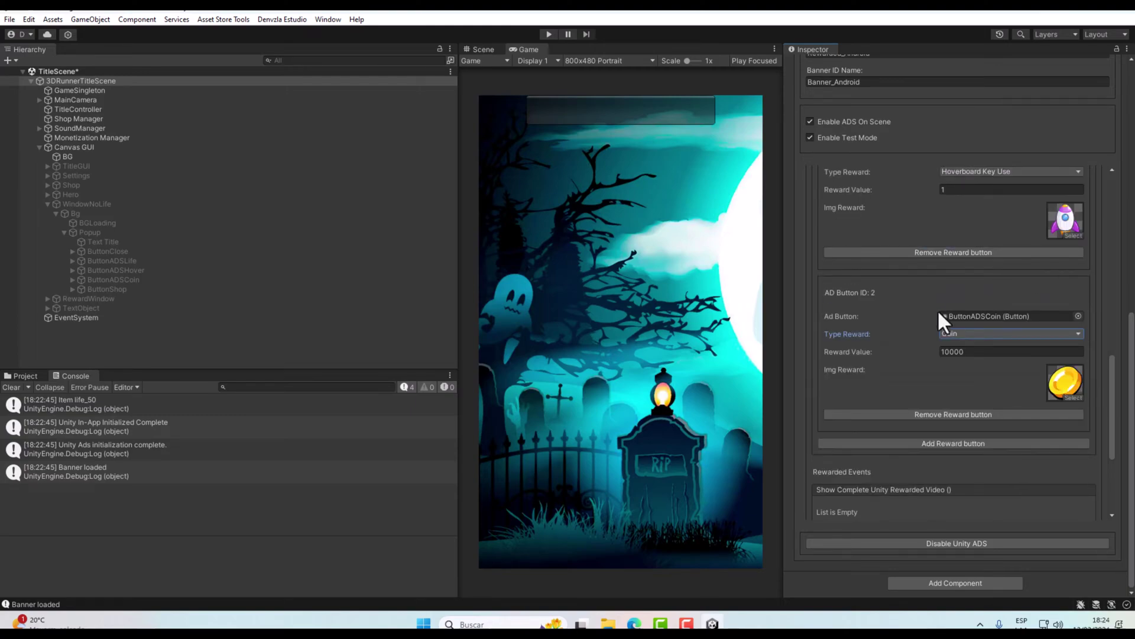
click(950, 315)
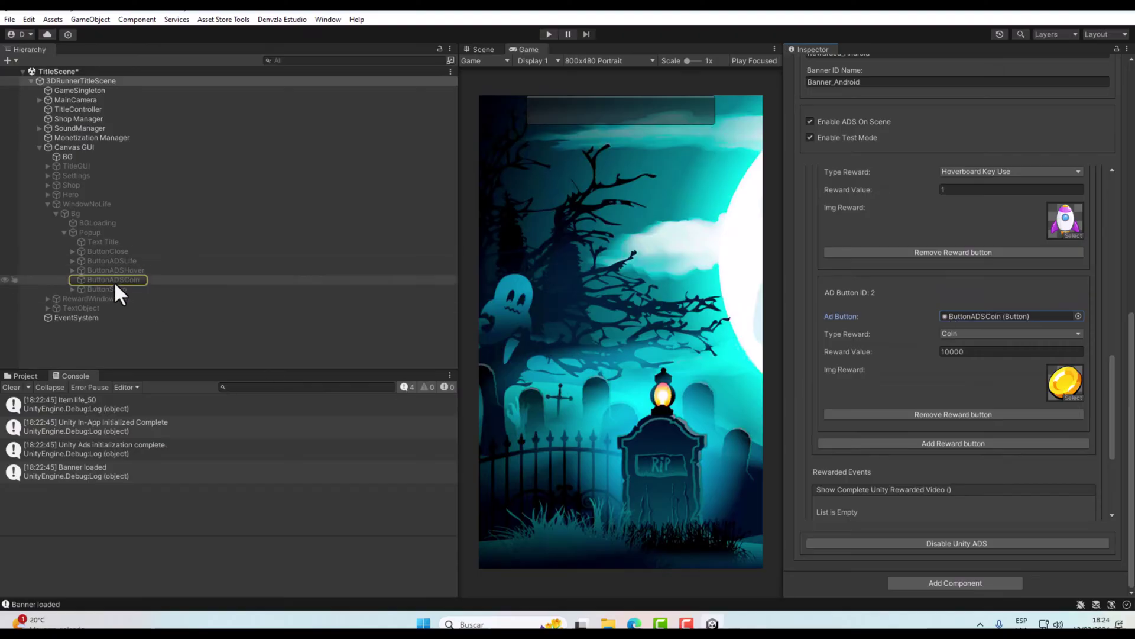
scroll(956, 355, down, 6)
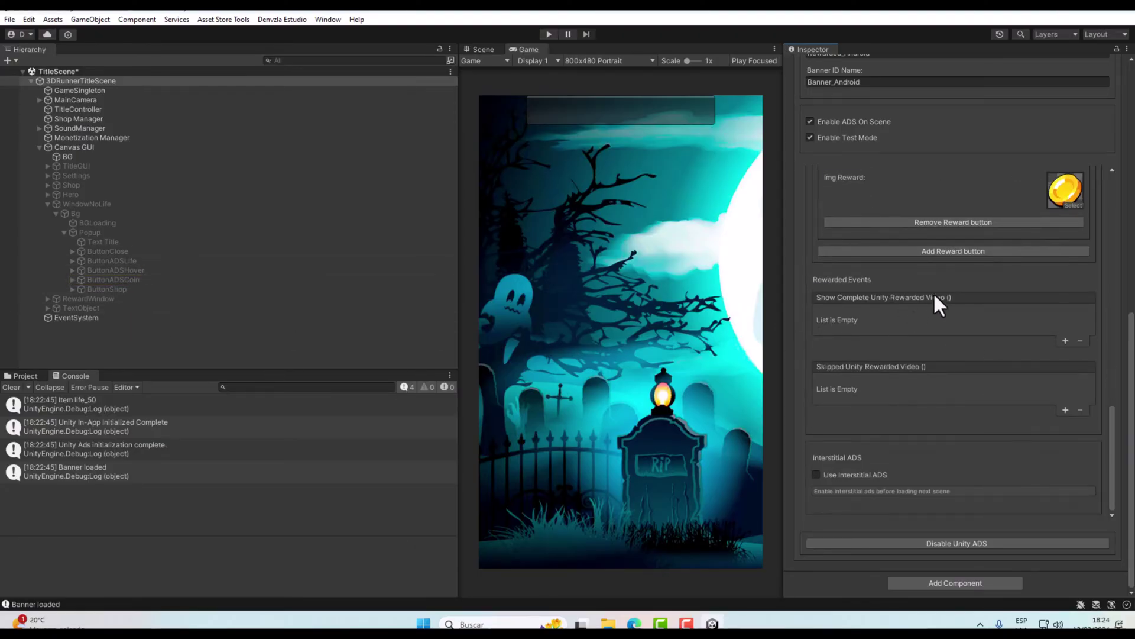
scroll(969, 343, up, 10)
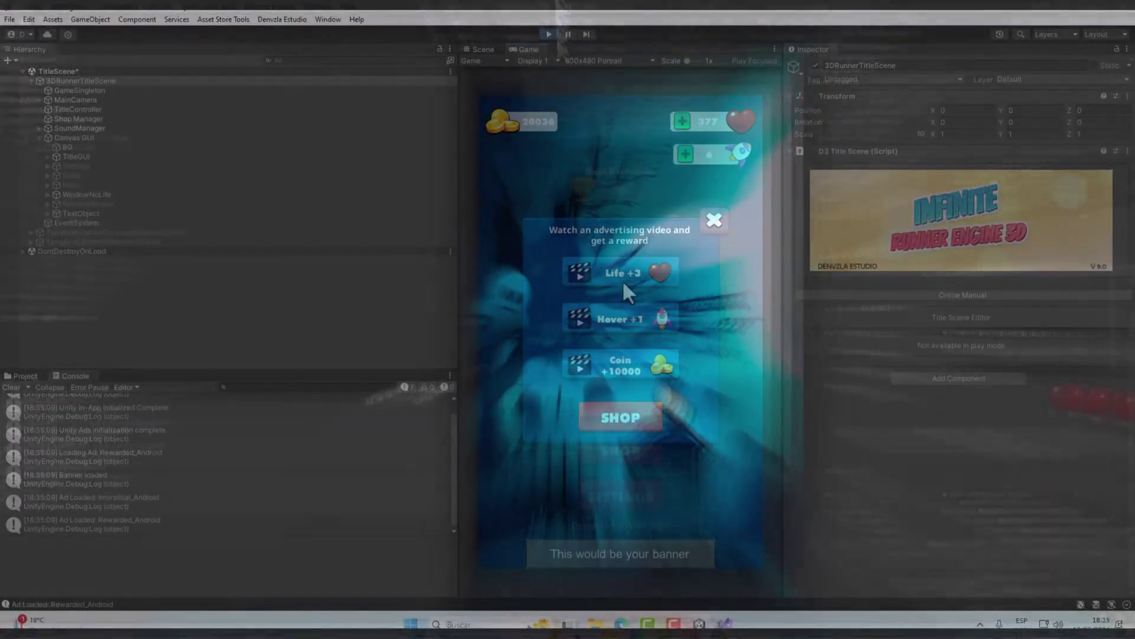
Watch the Life +3 and Coin +10000 test ads and collect both rewards.
click(622, 277)
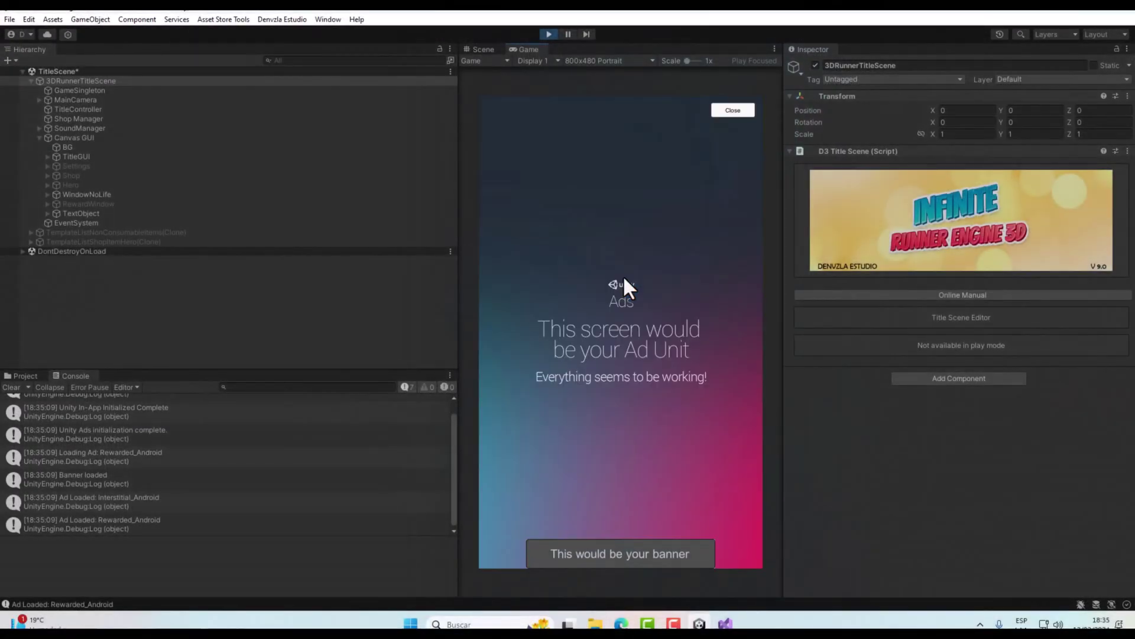
click(738, 110)
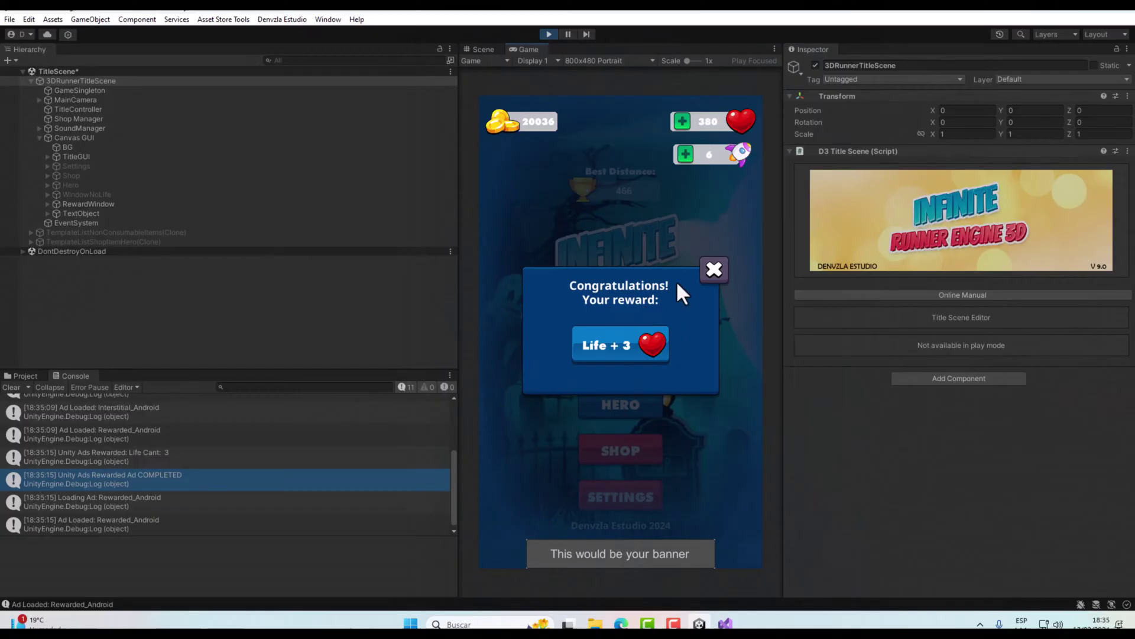
click(708, 271)
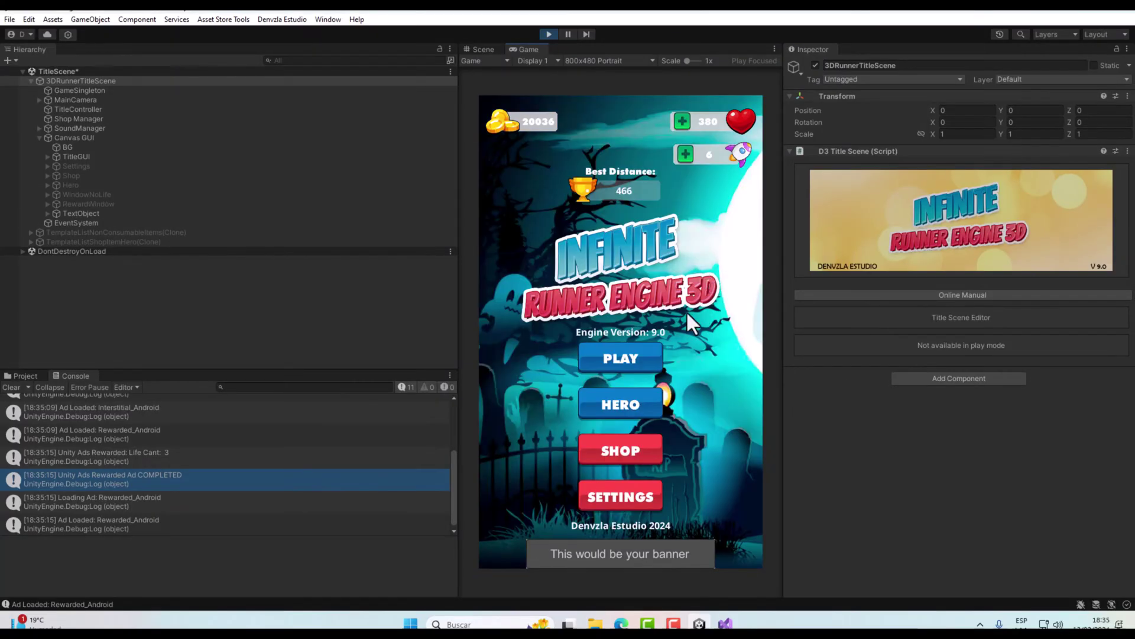
click(681, 161)
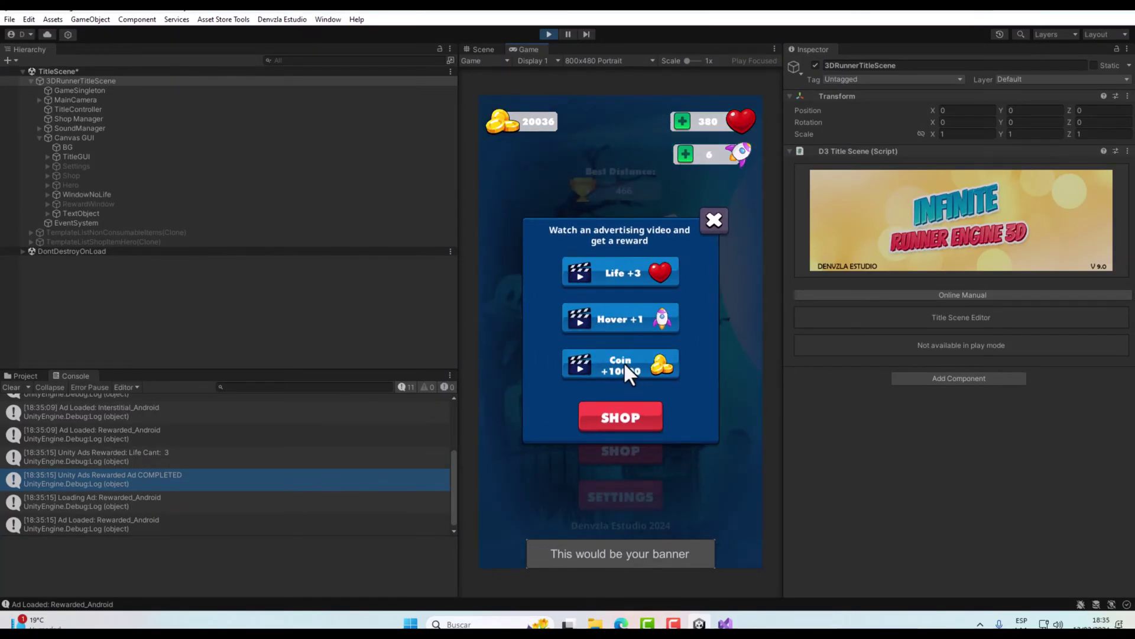
click(621, 369)
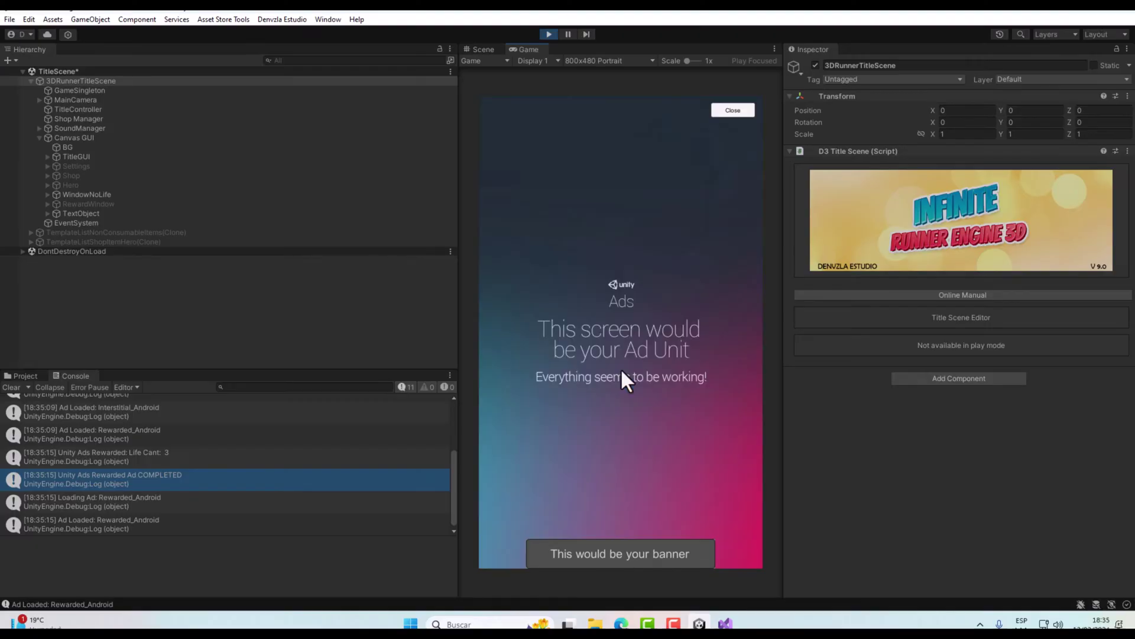
click(741, 111)
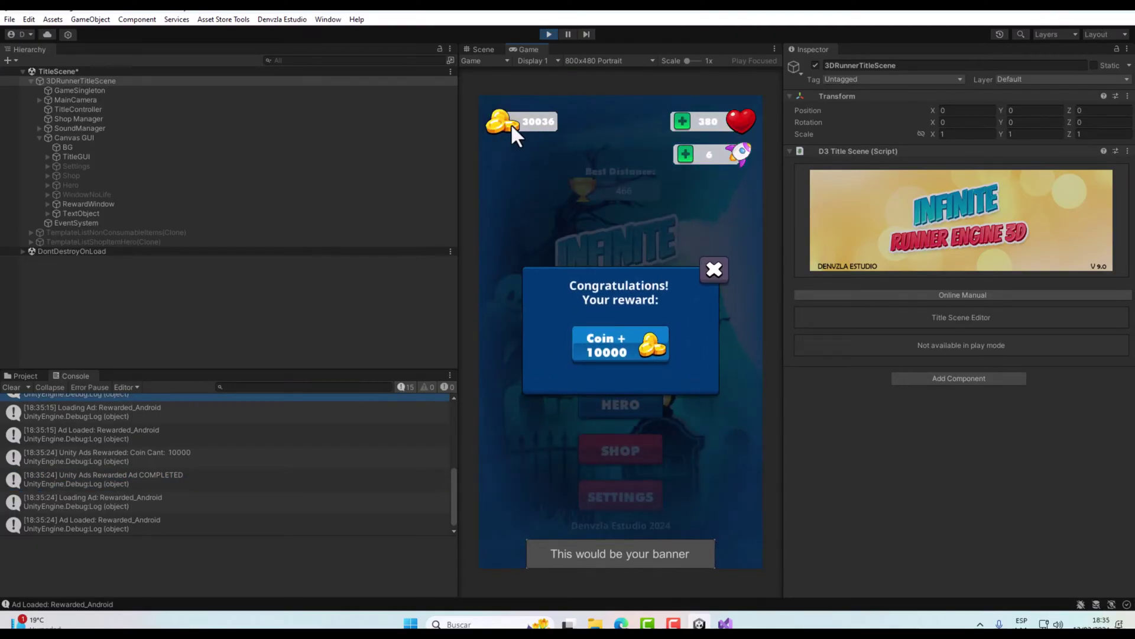
click(709, 271)
Watch the Hover +1 test ad and return to the title.
click(685, 149)
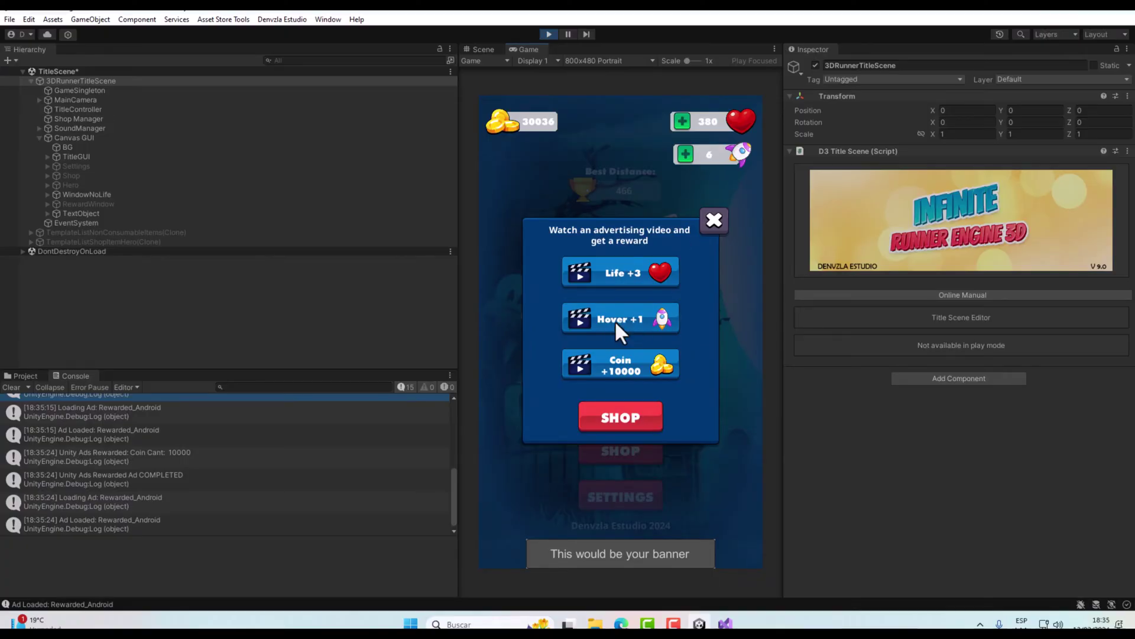
click(648, 318)
click(731, 112)
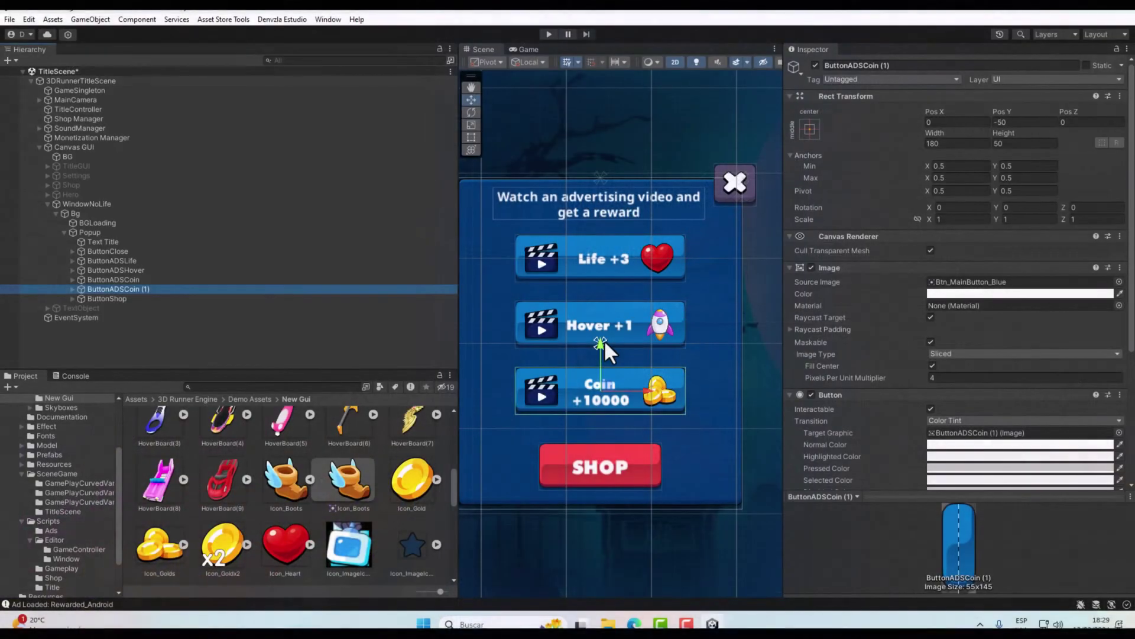
Delete the duplicate coin ad button and inspect ButtonShop and ButtonADSCoin objects.
drag(604, 343, 589, 272)
key(Delete)
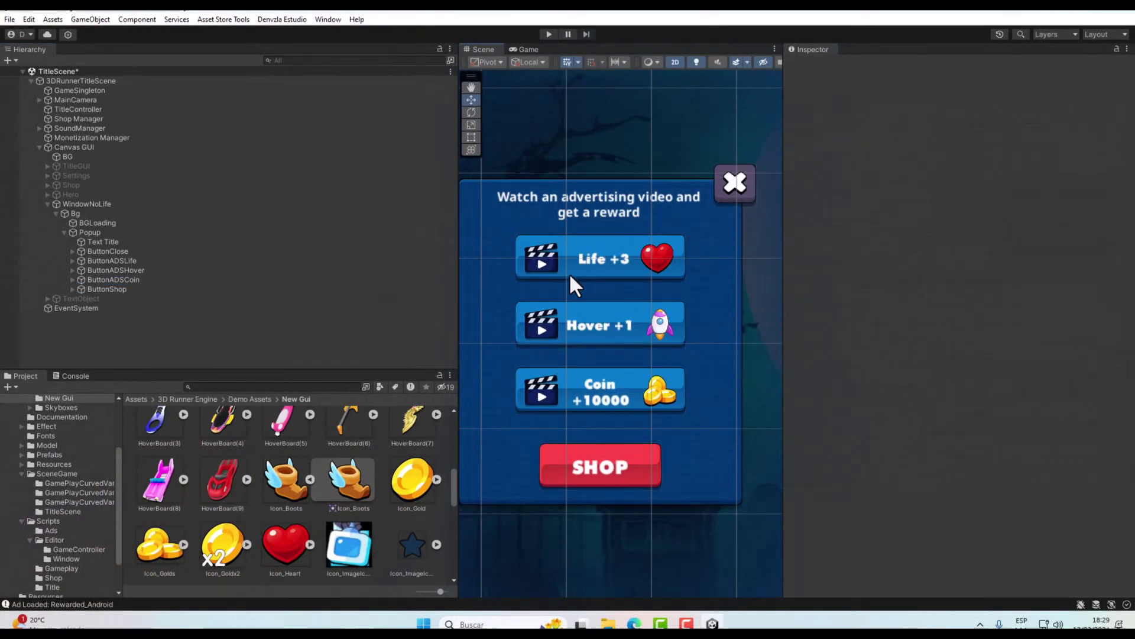
click(112, 288)
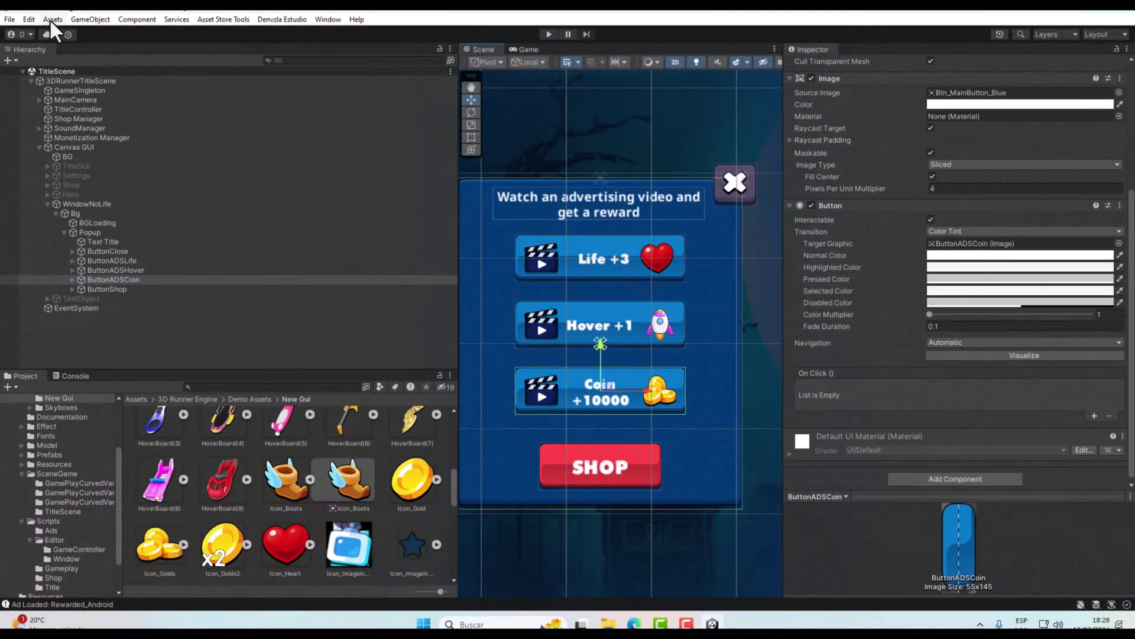
right_click(113, 280)
right_click(92, 296)
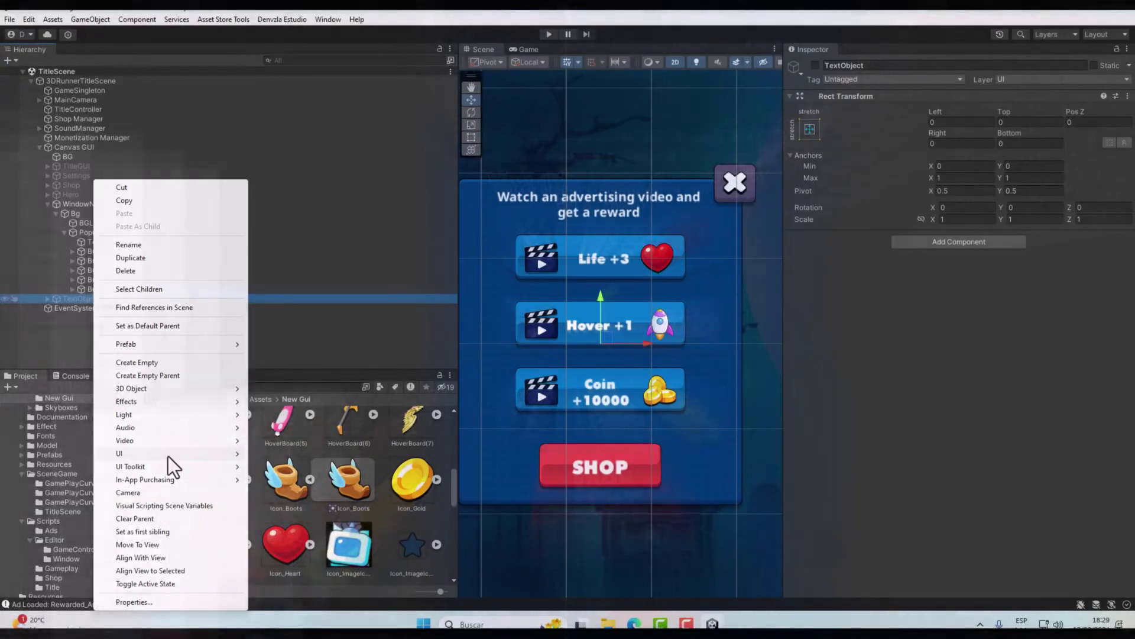
mouse_move(167, 456)
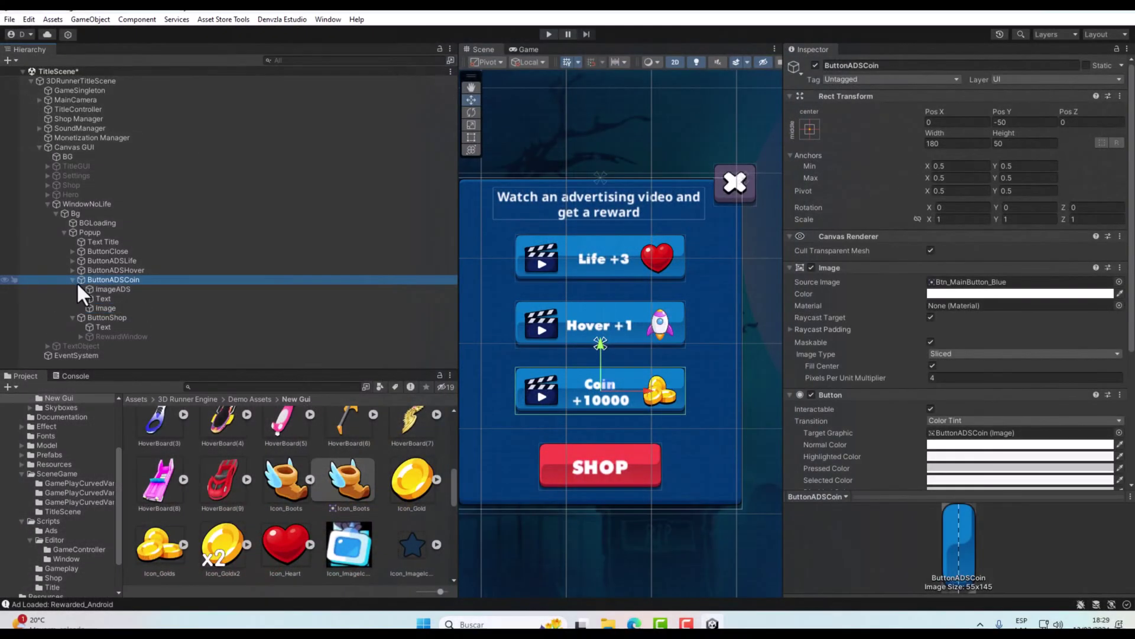
Edit the coin button's label text with 500 and check its Icon_Golds image.
click(100, 297)
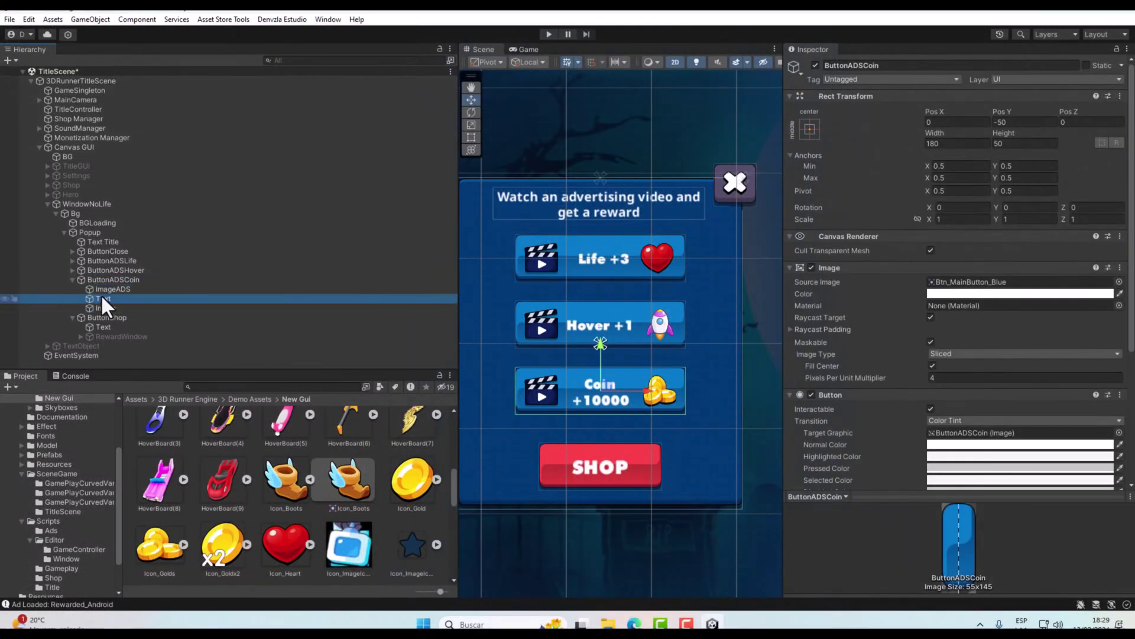
click(843, 291)
drag(844, 292, 817, 289)
text(500)
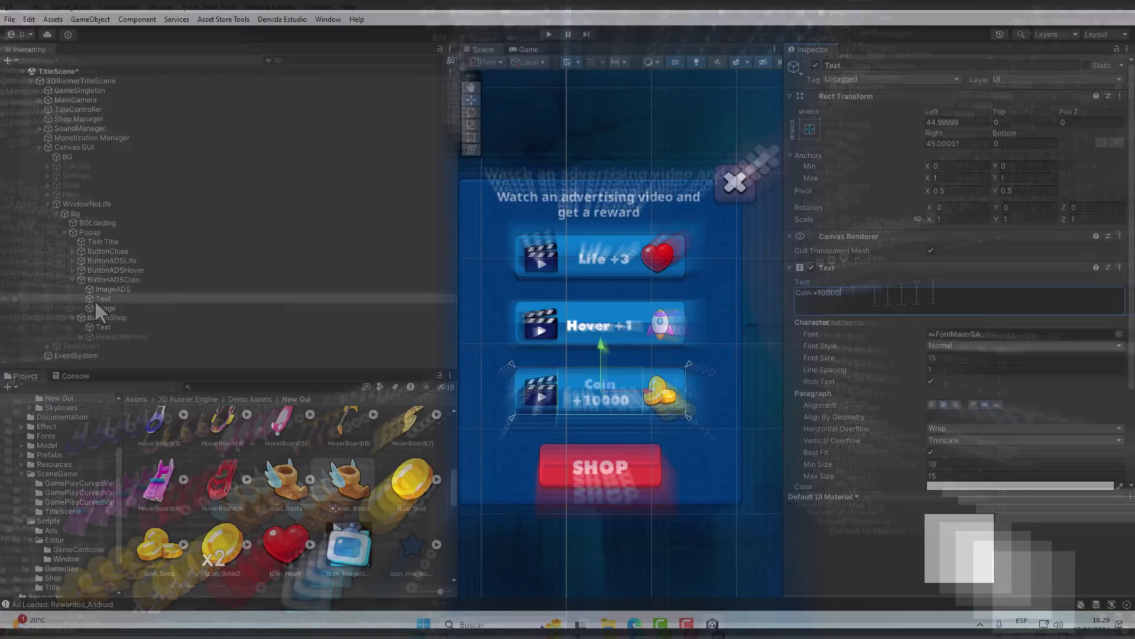
click(132, 308)
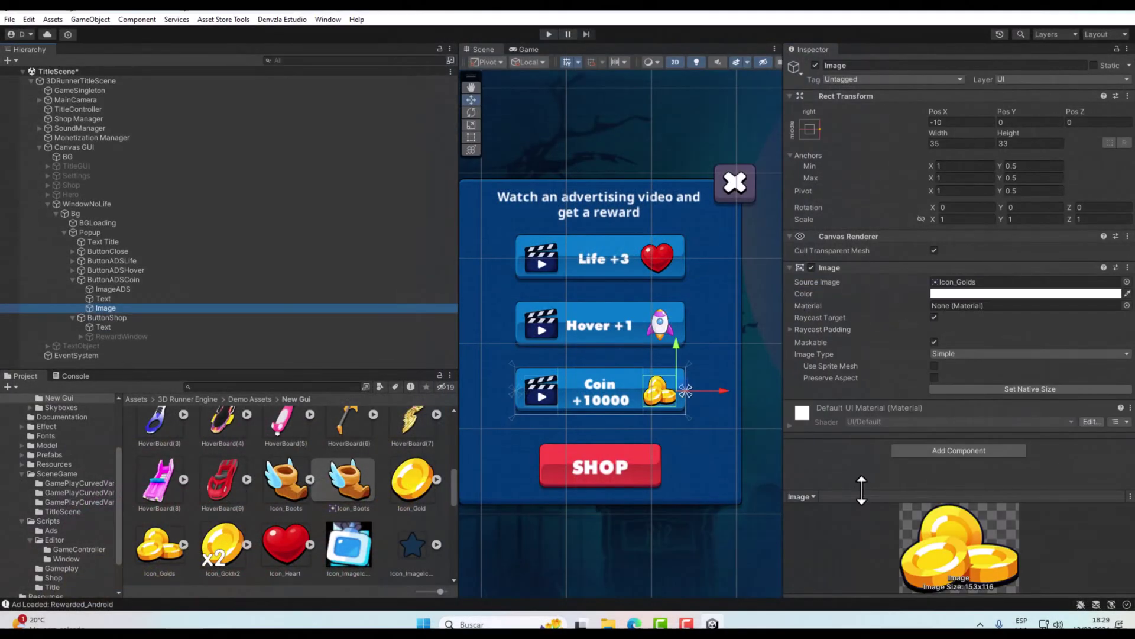
click(523, 50)
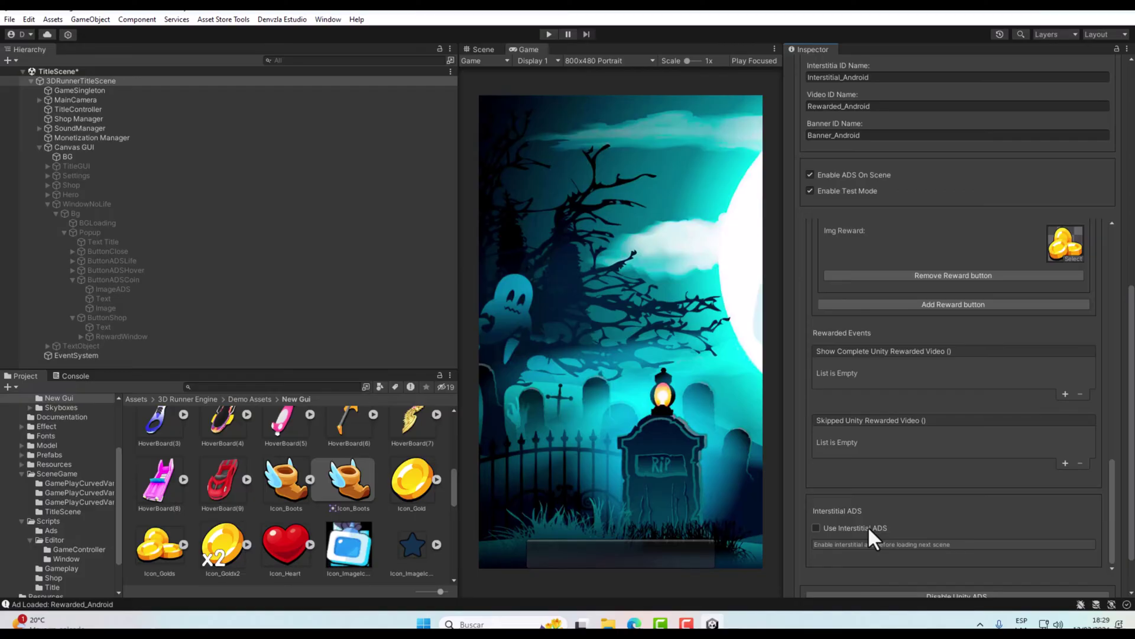
Enable interstitial ads and test the Hover +1 rewarded ad in play mode.
click(855, 526)
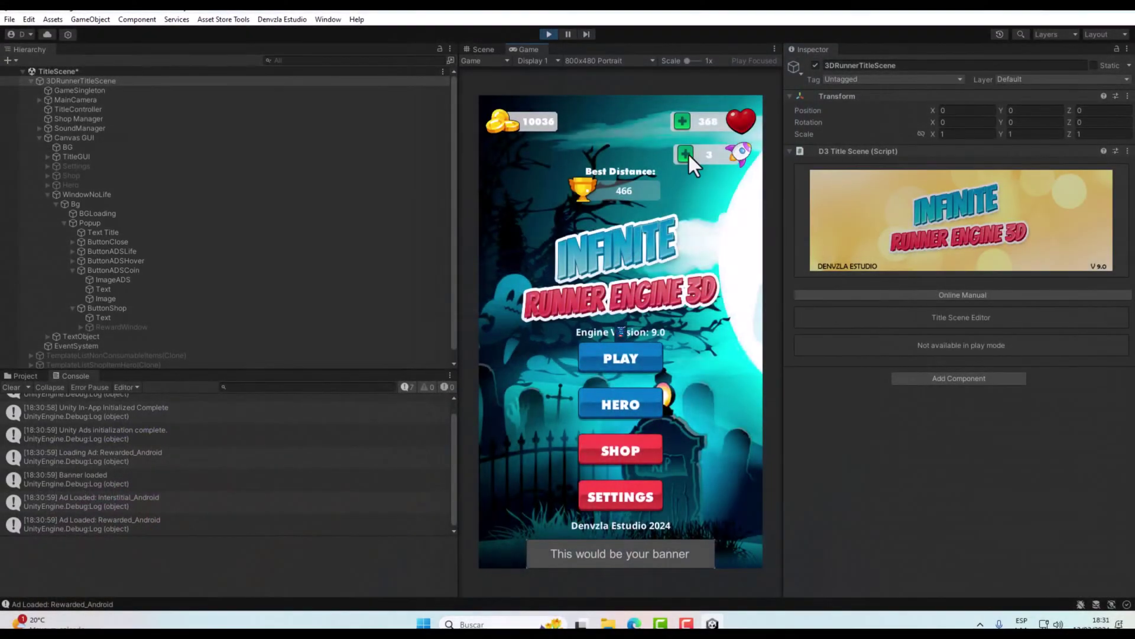
click(686, 154)
click(637, 322)
click(720, 114)
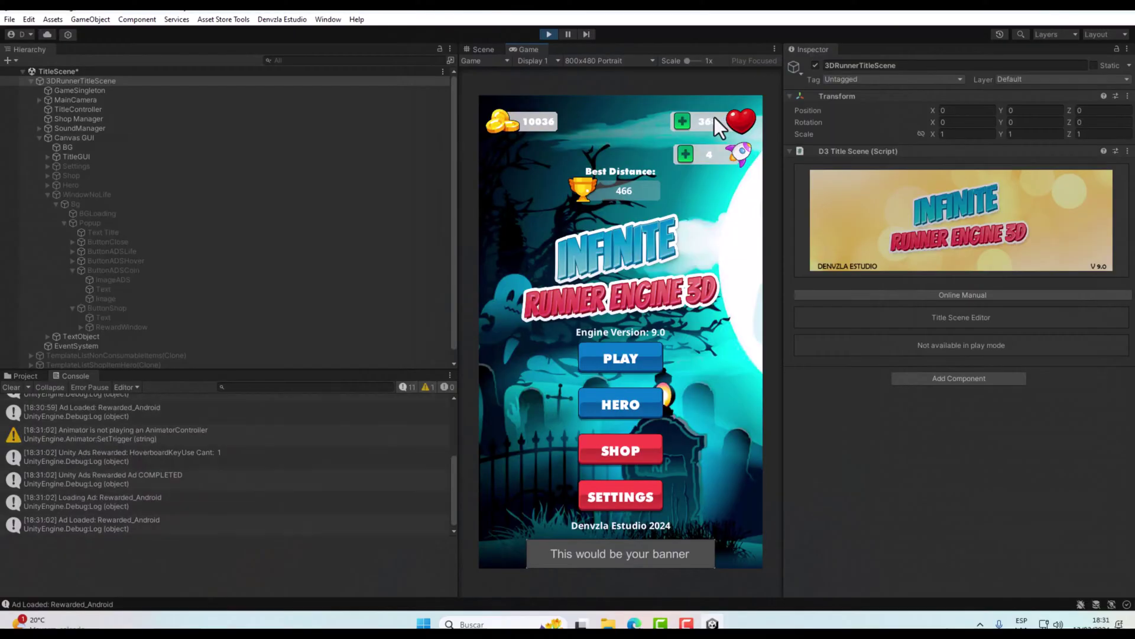
click(548, 34)
Review the ADS Manager, then open SceneGame/GamePlayCurvedVariant1 from the Project window.
click(915, 371)
scroll(872, 466, down, 5)
scroll(888, 468, down, 3)
scroll(939, 468, up, 3)
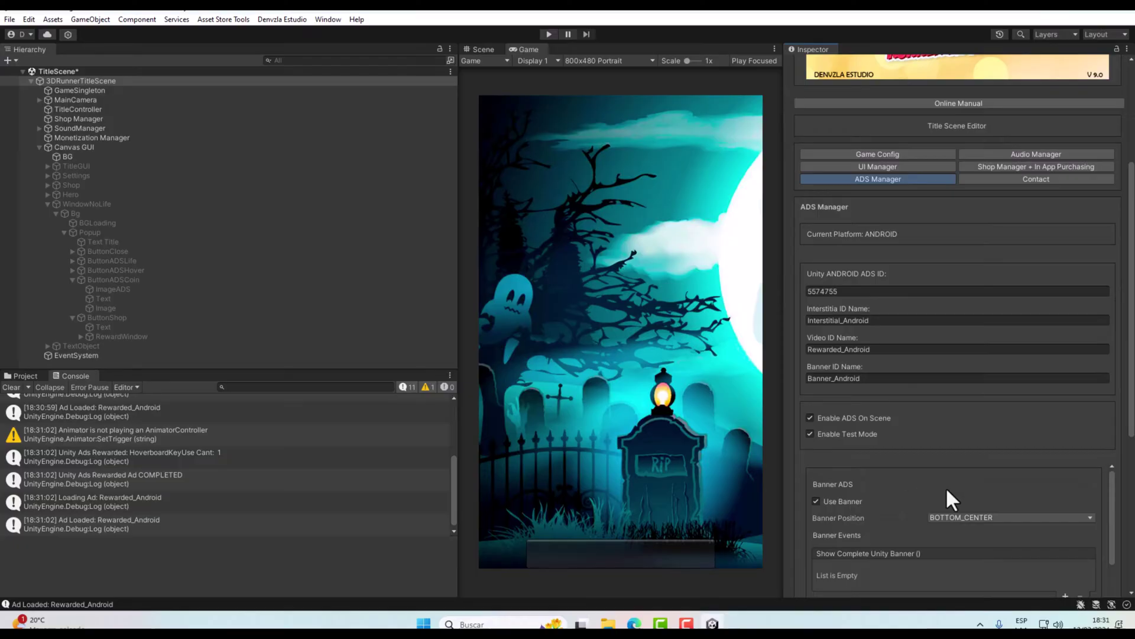
scroll(947, 487, down, 8)
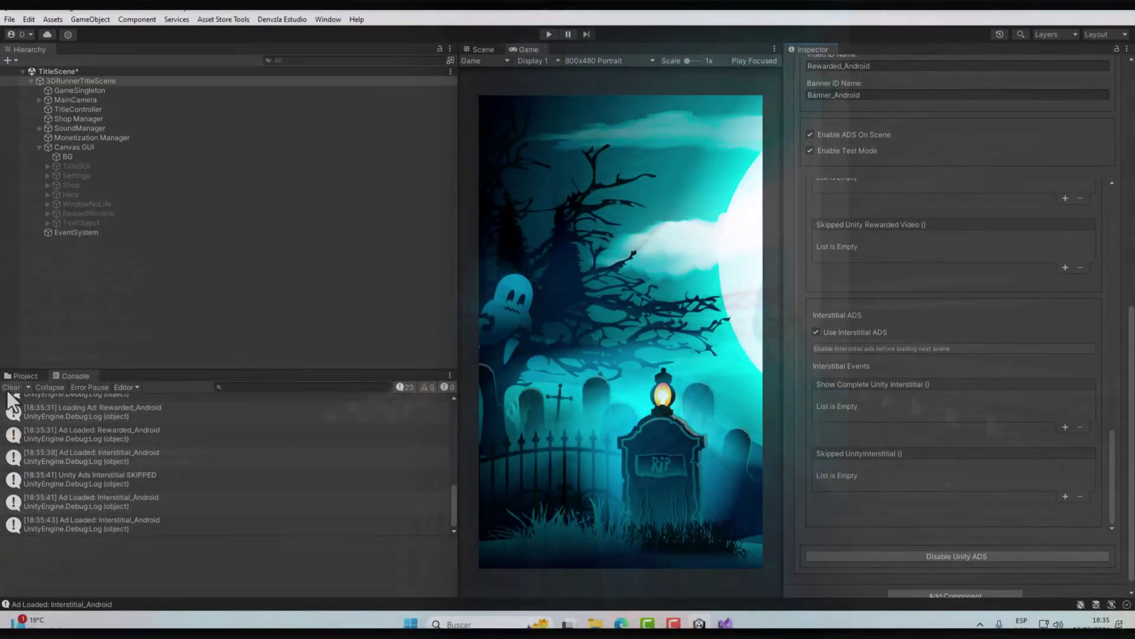
click(20, 376)
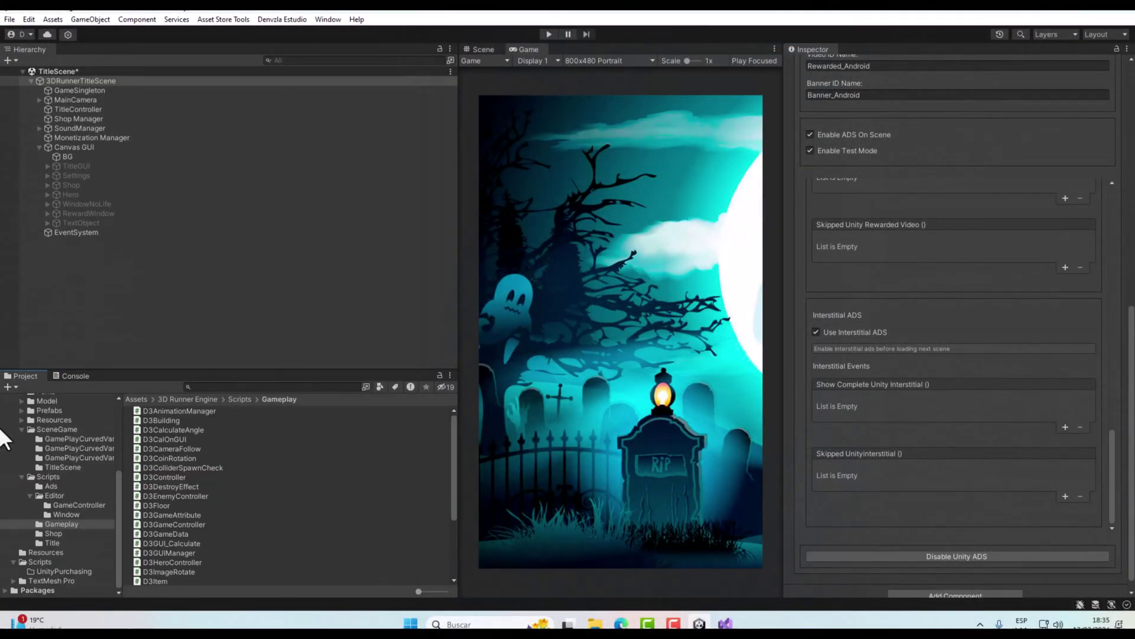
click(67, 430)
click(223, 450)
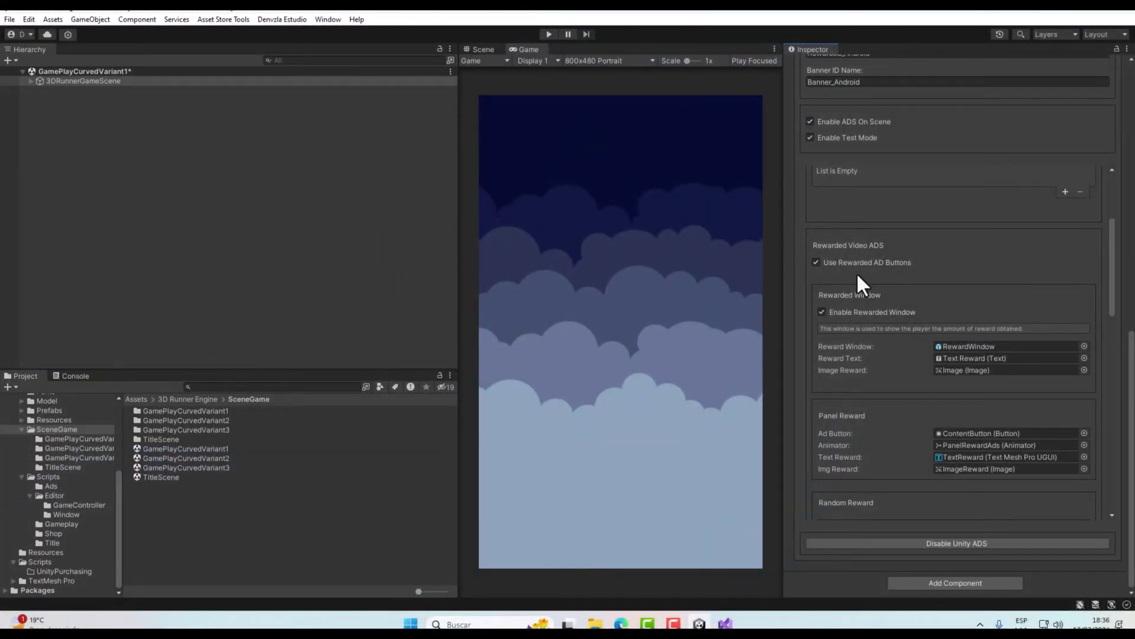
Scroll to Random Reward and open AD Reward ID 2's Type Reward list, currently Item Magnet.
drag(1113, 253, 1081, 271)
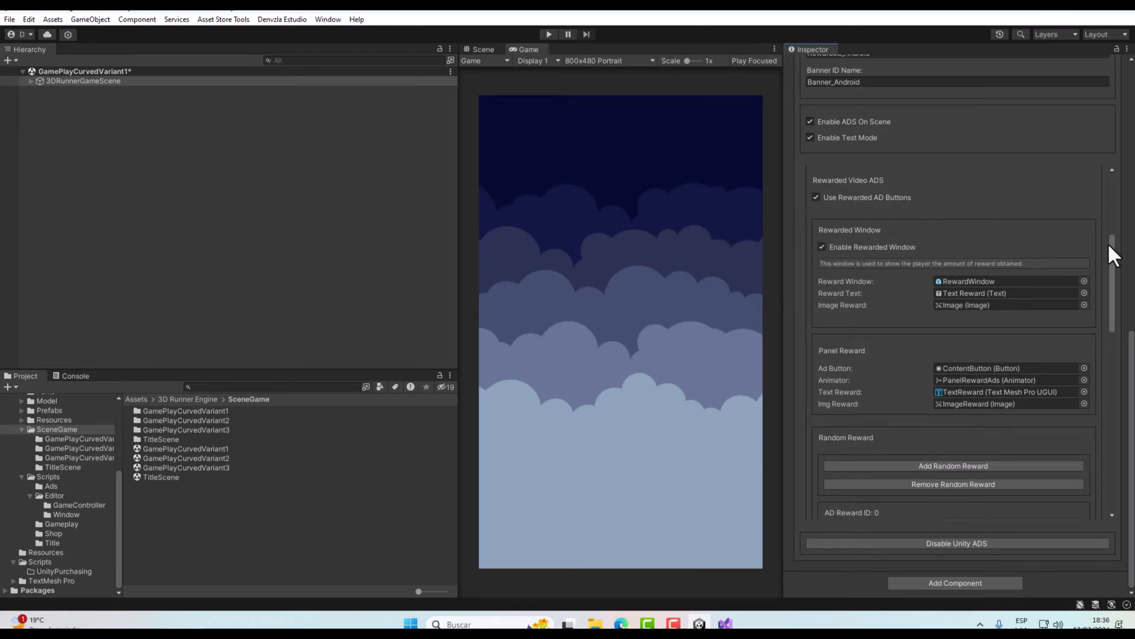
drag(1109, 244, 1090, 308)
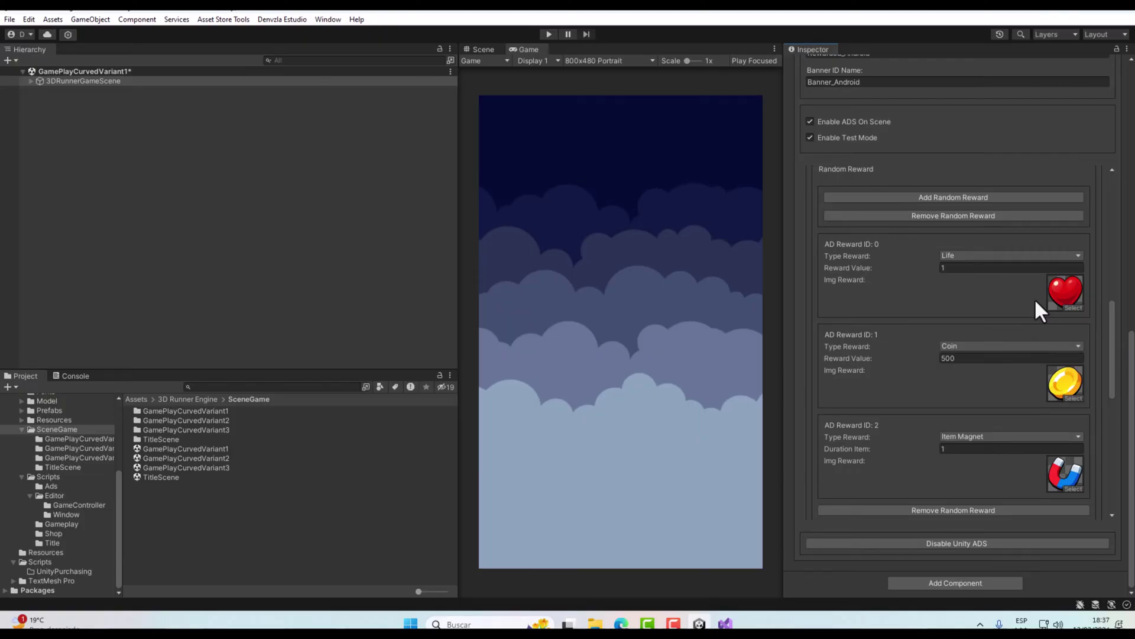
scroll(929, 286, down, 3)
scroll(927, 299, up, 3)
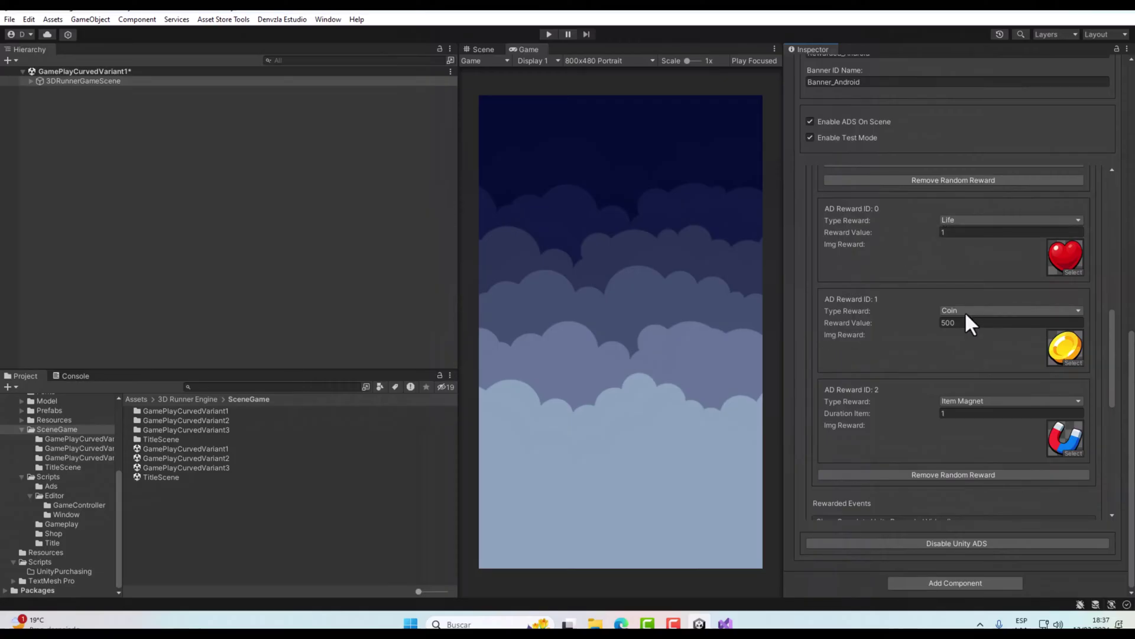
click(958, 399)
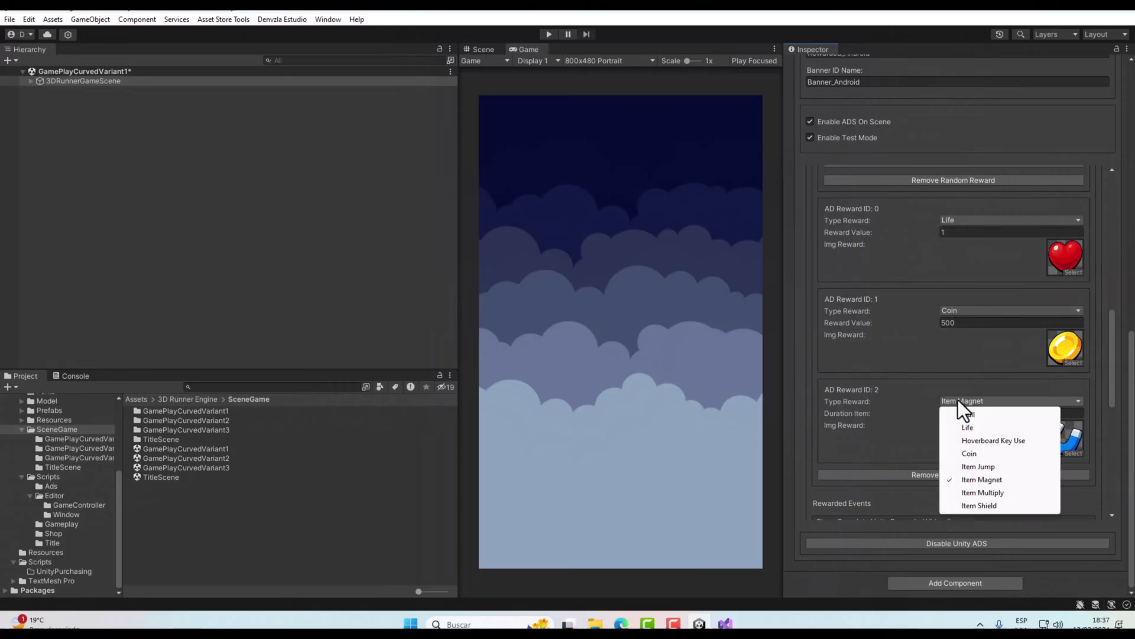